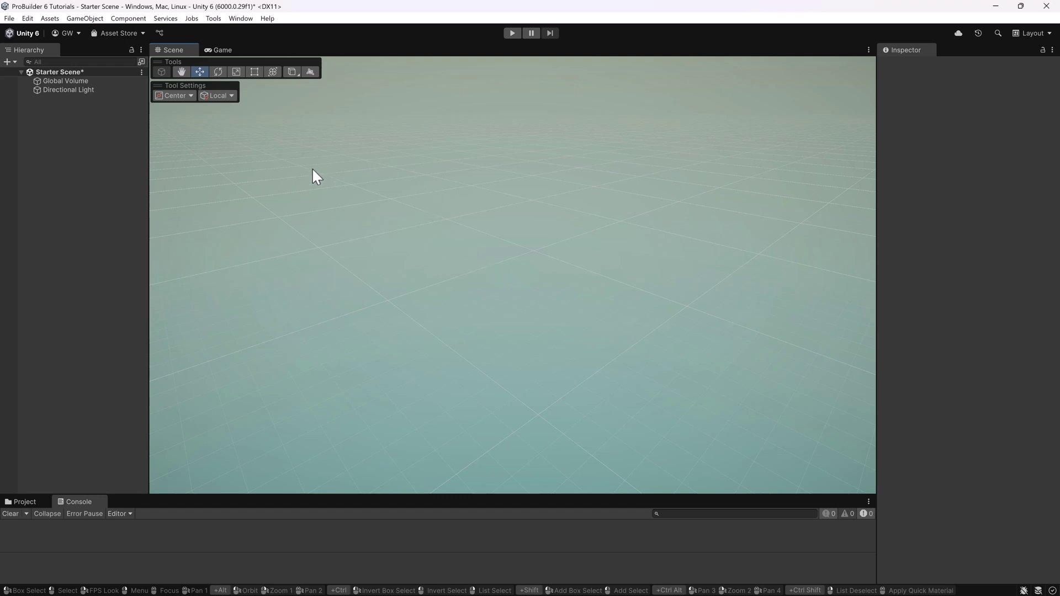
click(215, 18)
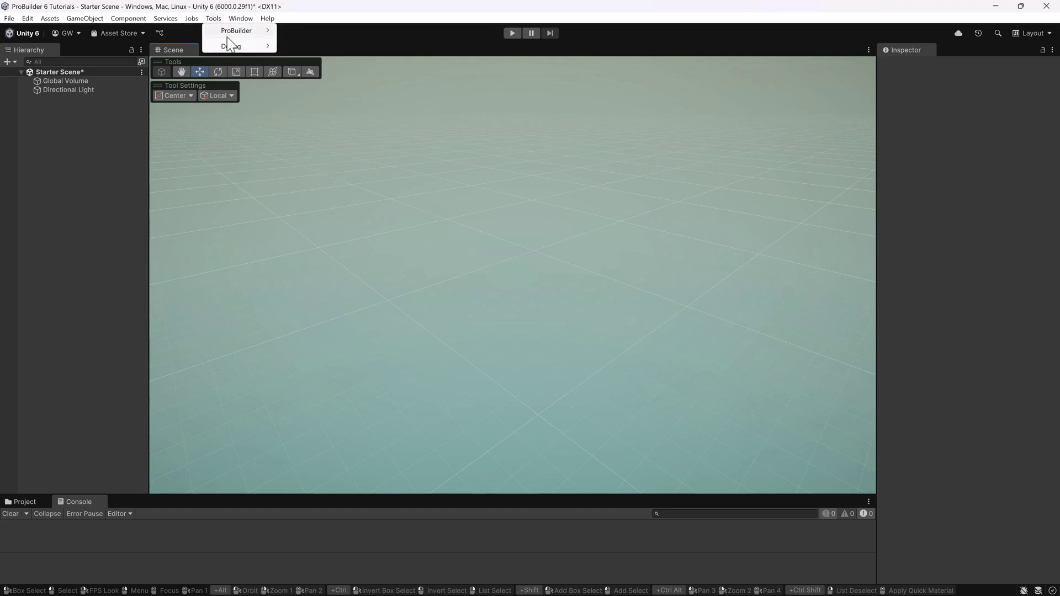
mouse_move(232, 31)
click(349, 25)
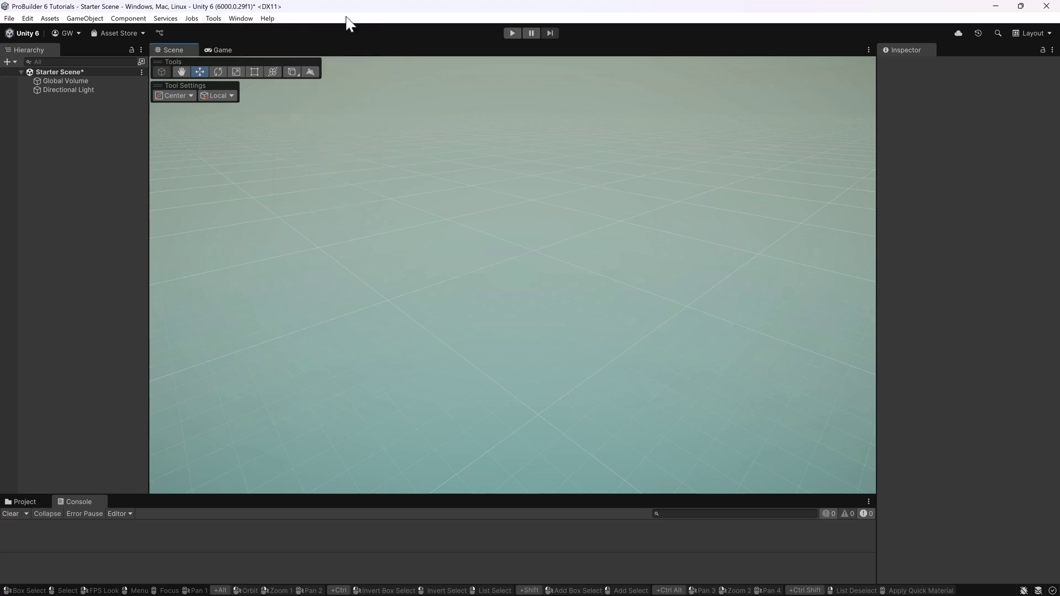
Draw a base cube about 11.85 × 3.06 × 10.03 and a lower cube about 5.70 × 1.61 × 2.10 against its side
click(292, 72)
mouse_move(489, 220)
mouse_down()
mouse_move(465, 322)
mouse_move(503, 412)
mouse_up()
click(514, 294)
drag(291, 298, 453, 354)
click(452, 291)
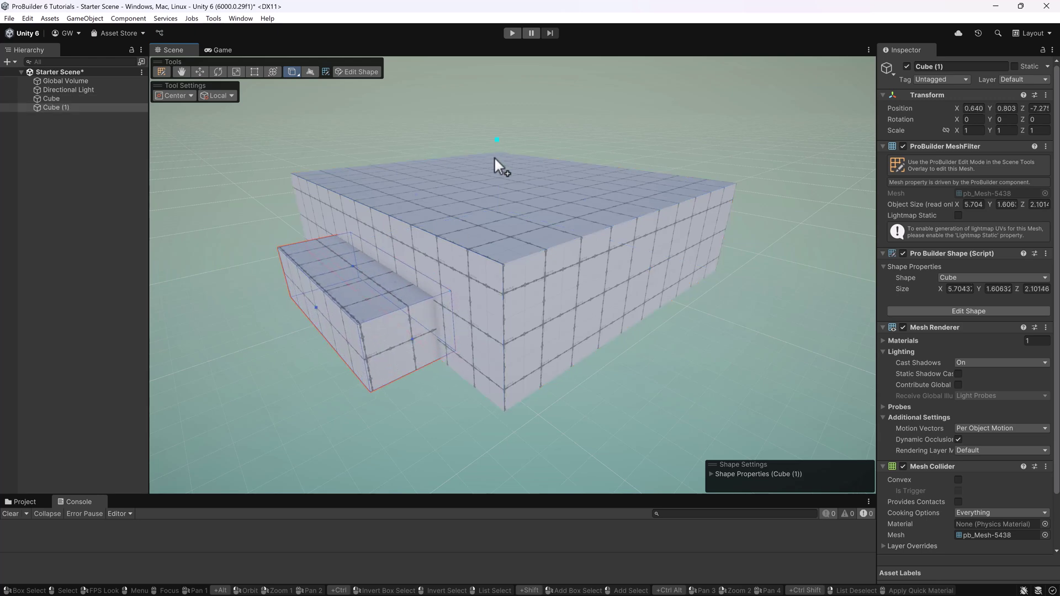
Draw two cubes on top of the base, one about 7.10 × 1.74 × 6.16 and a smaller one about 3.05 × 1.10 × 2.99
click(496, 135)
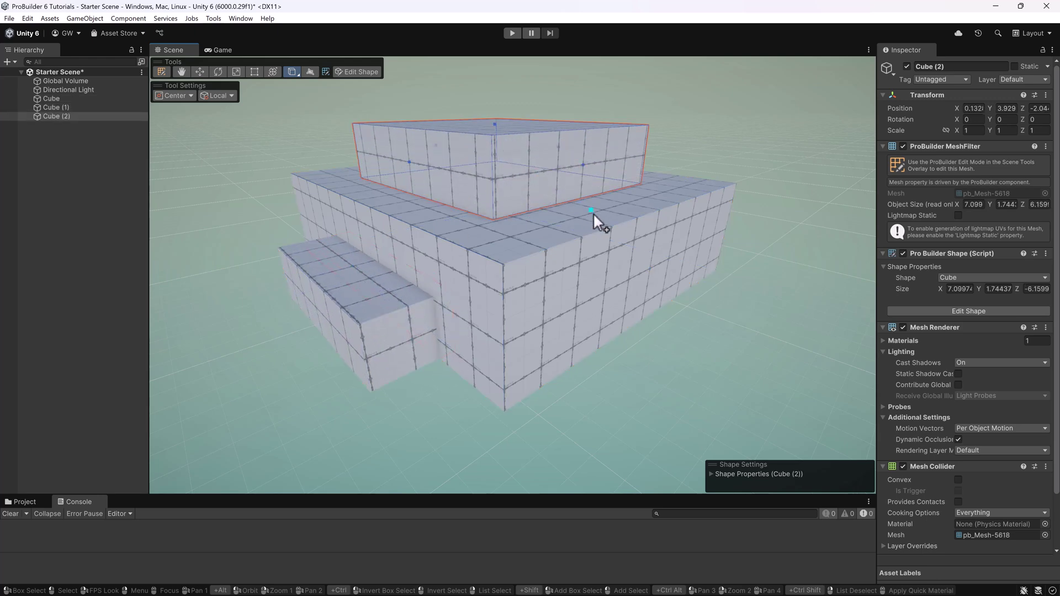
drag(592, 214, 571, 179)
click(572, 145)
Open ProBuilder's Vertex Color Editor and move its window clear of the cubes
scroll(486, 298, down, 3)
middle_drag(500, 254, 496, 269)
scroll(496, 269, up, 2)
click(213, 18)
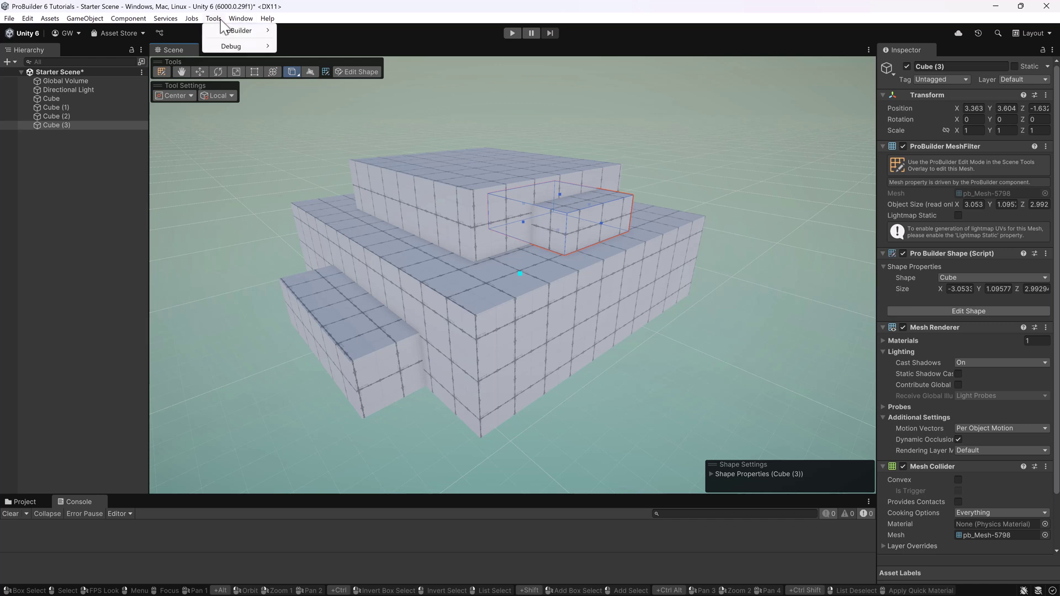
mouse_move(231, 34)
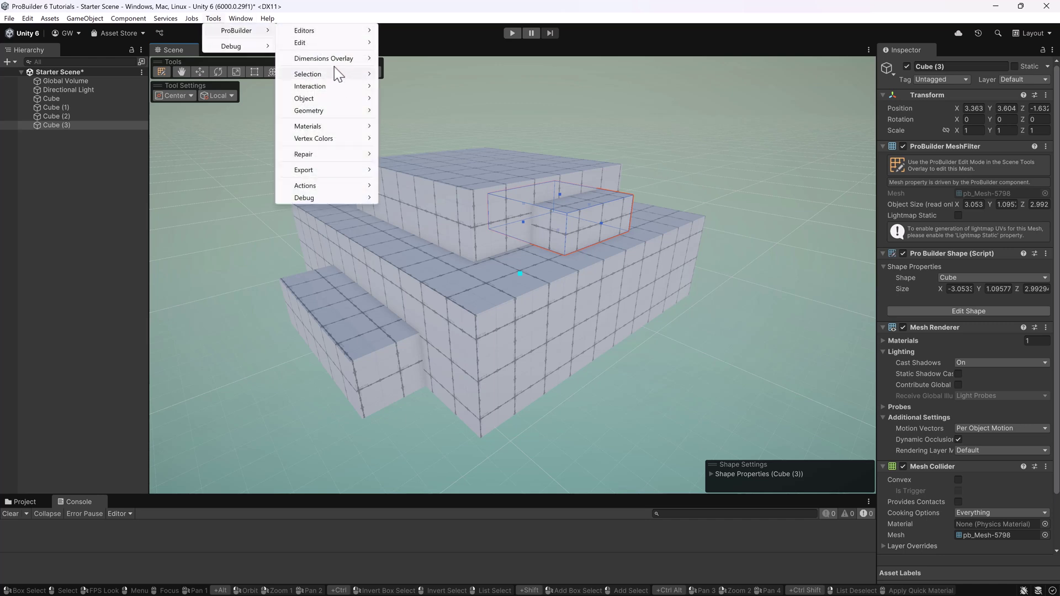
mouse_move(334, 33)
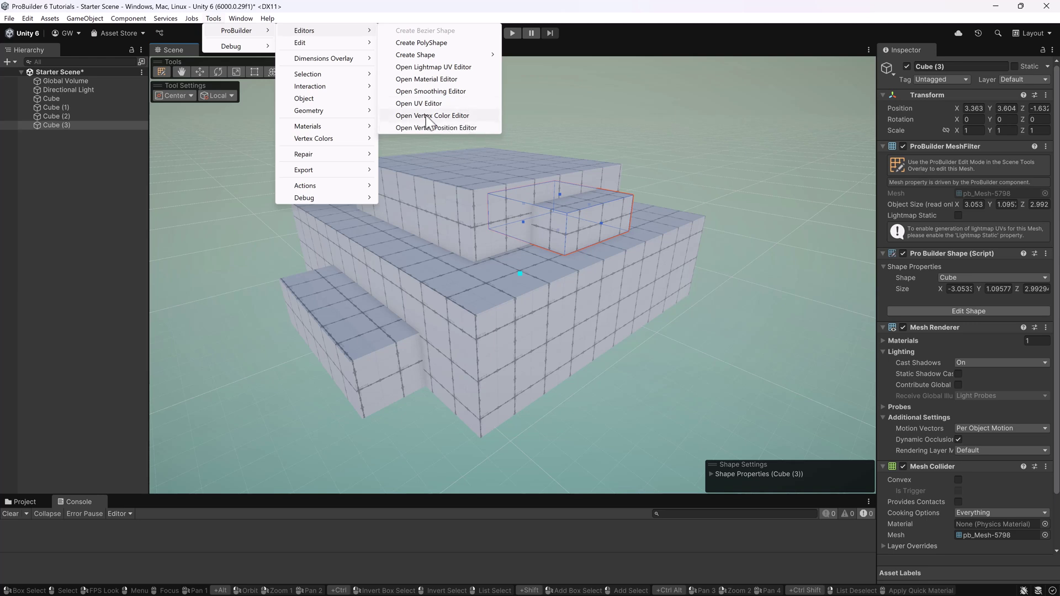
click(444, 116)
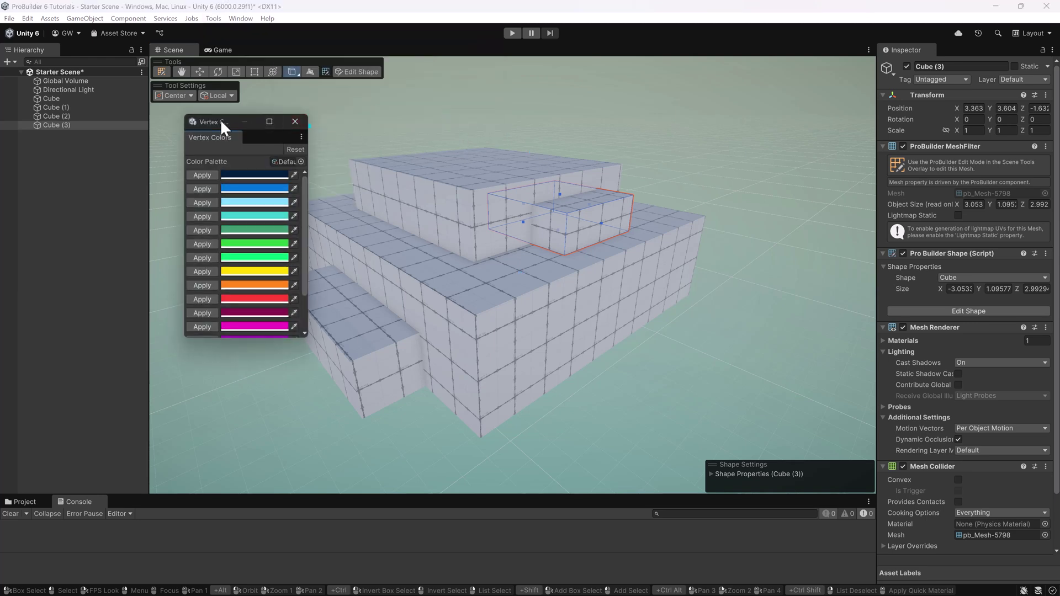
drag(219, 126, 151, 127)
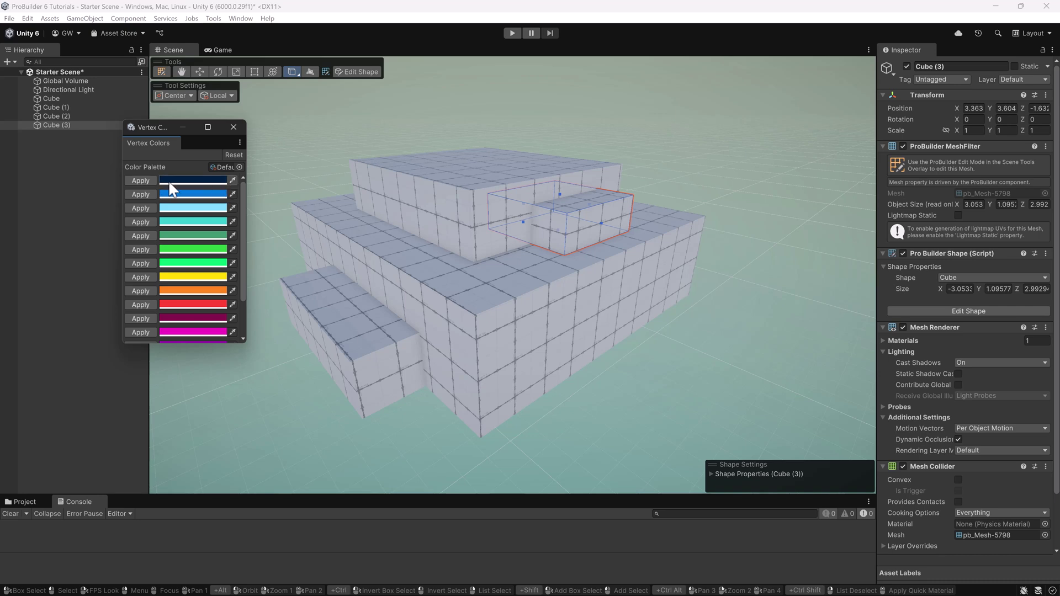
Lighten the dark navy color that comes first in the vertex color palette
click(205, 178)
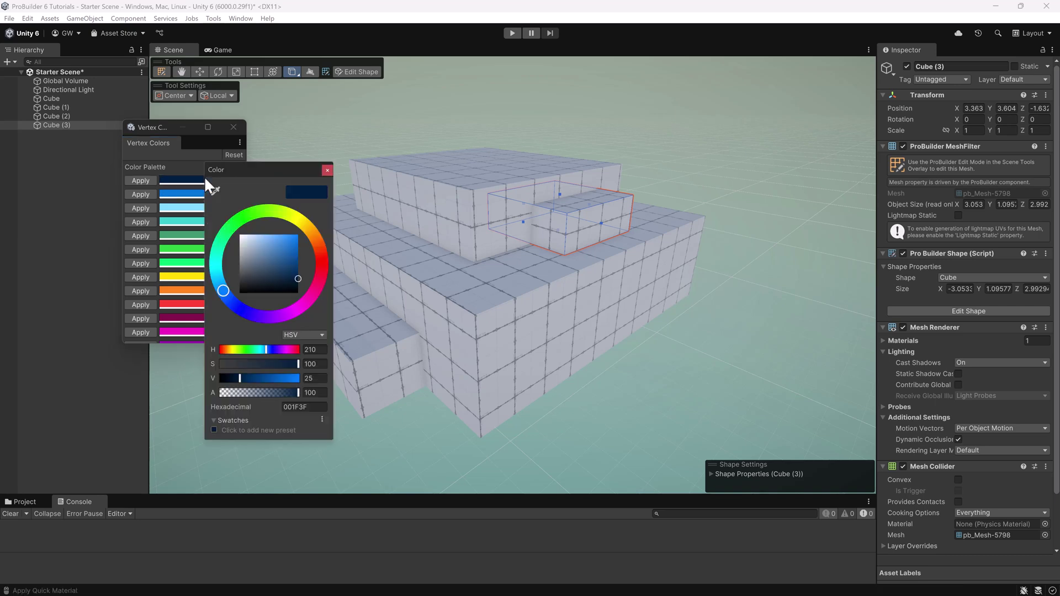
drag(267, 254, 274, 268)
click(326, 167)
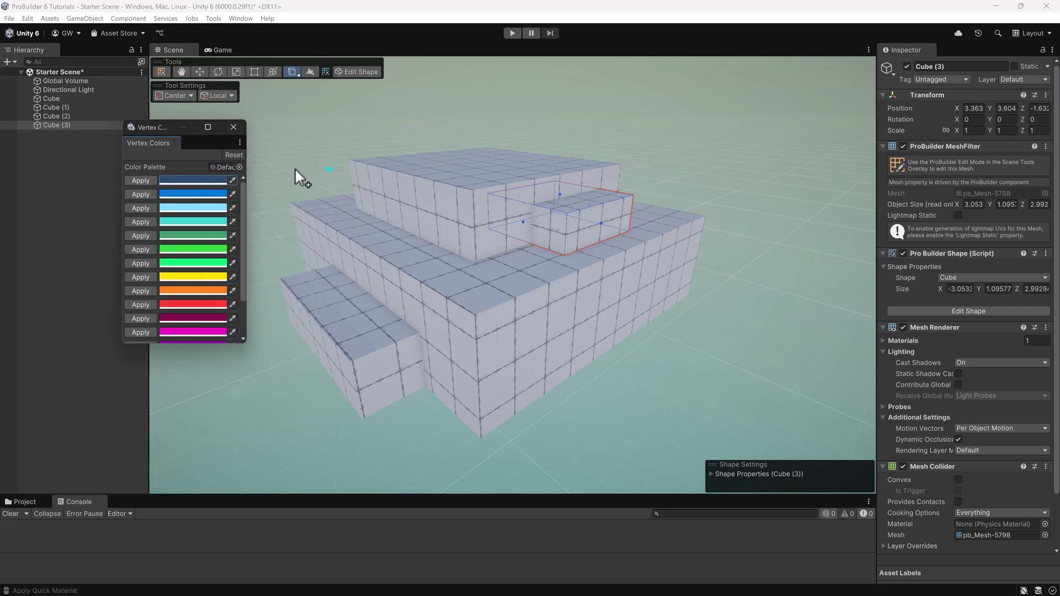
Look through the selectable color palette assets and enlarge the Vertex Colors window until all swatches show
click(240, 166)
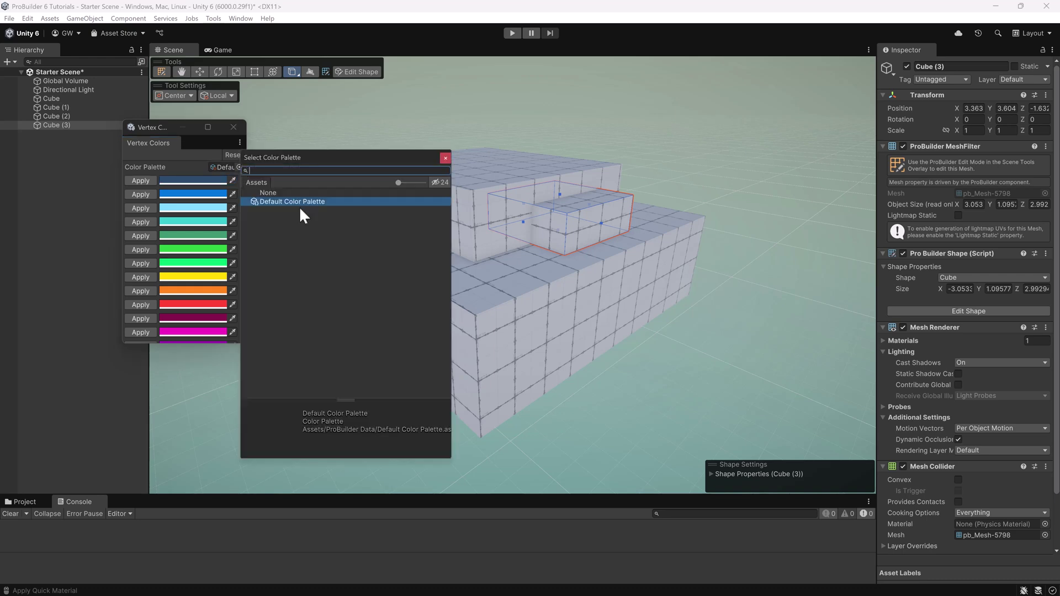
drag(306, 160, 363, 144)
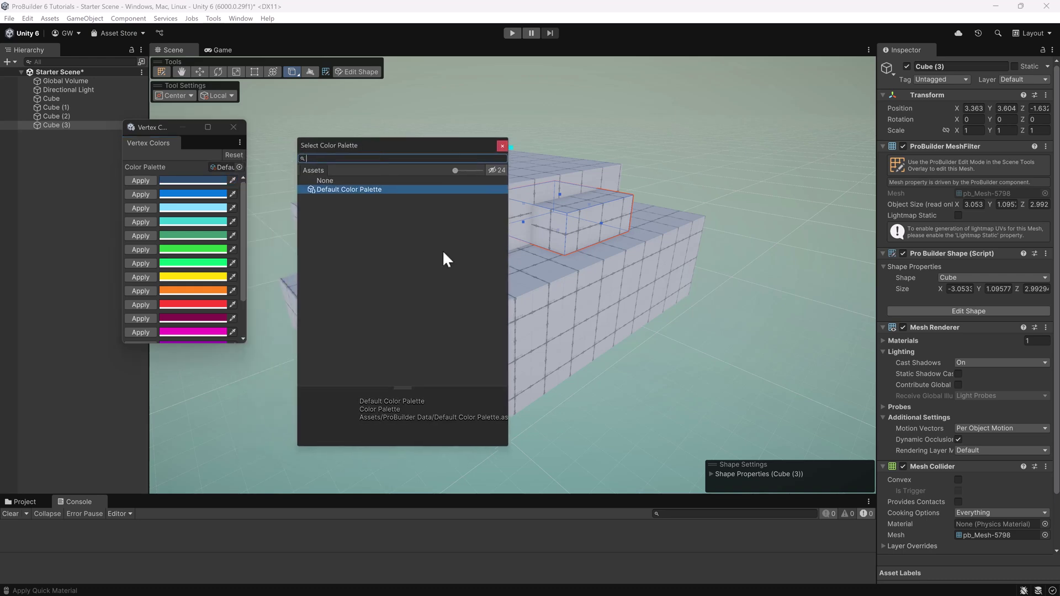
click(501, 146)
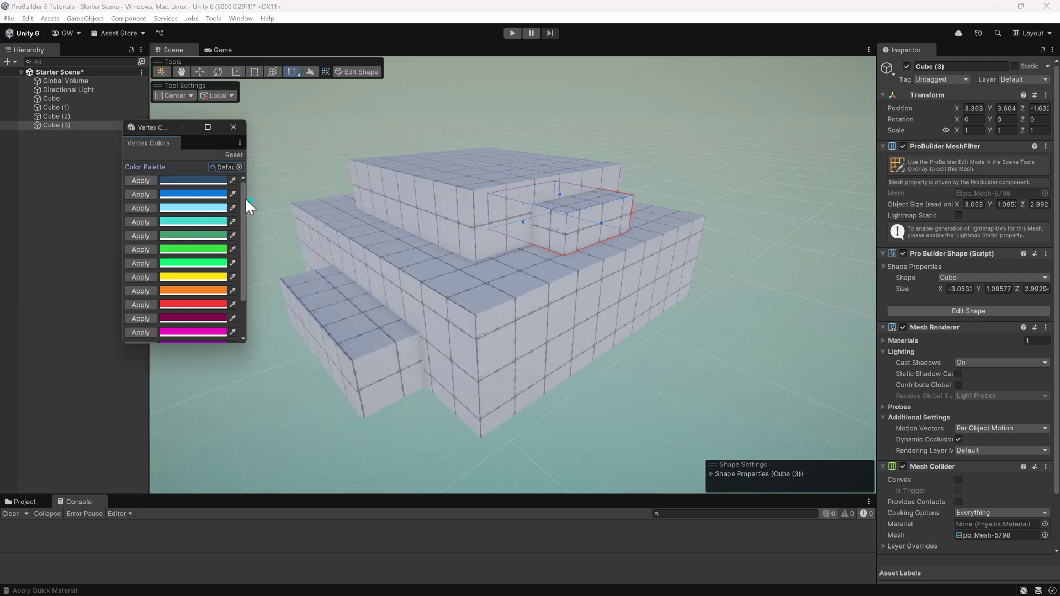
drag(246, 197, 293, 198)
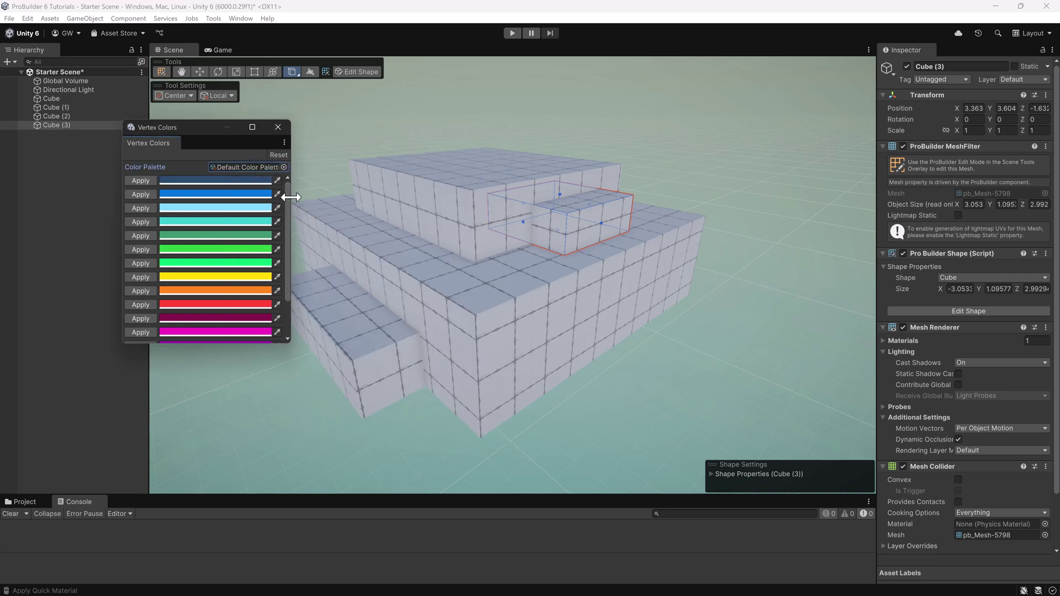
drag(234, 346, 230, 400)
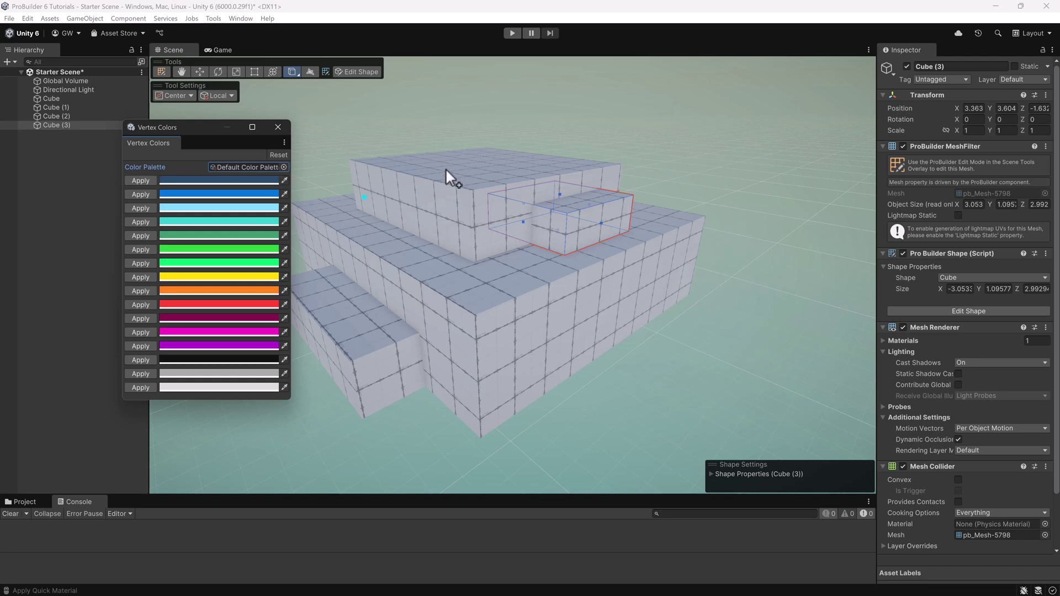
Apply the navy vertex color to the low cube beside the base
click(200, 71)
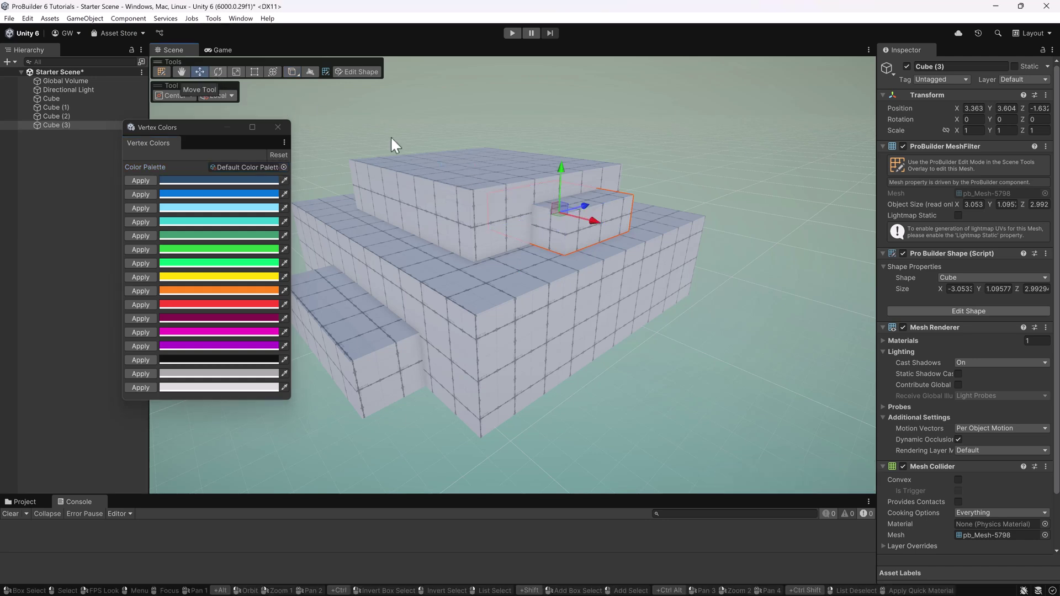
click(382, 380)
scroll(462, 346, down, 3)
scroll(432, 240, up, 2)
click(589, 229)
click(410, 354)
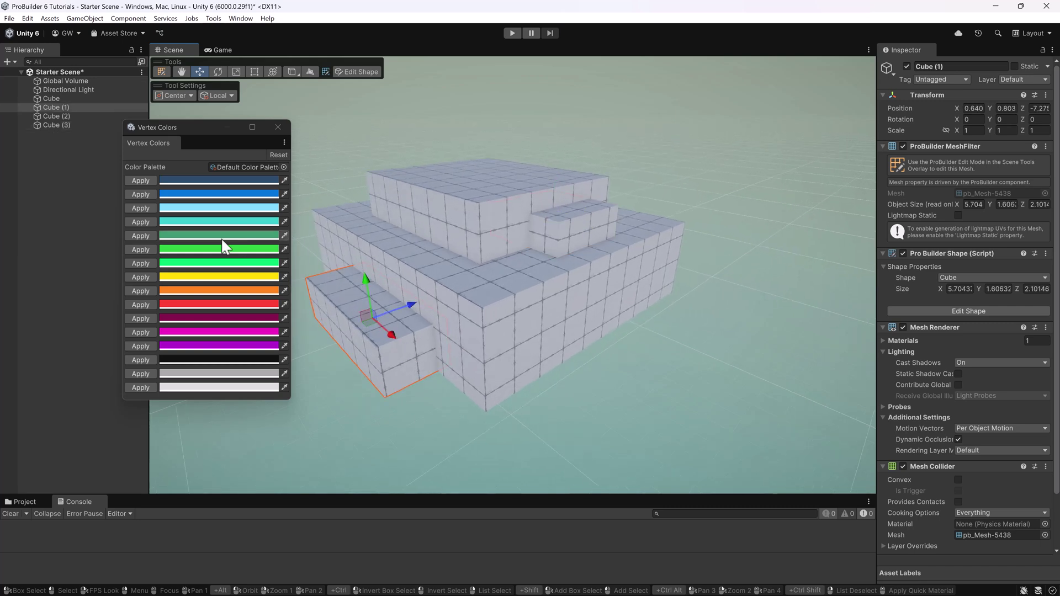
click(141, 180)
Color the small upper cube turquoise and the large upper cube light blue with vertex colors
click(604, 232)
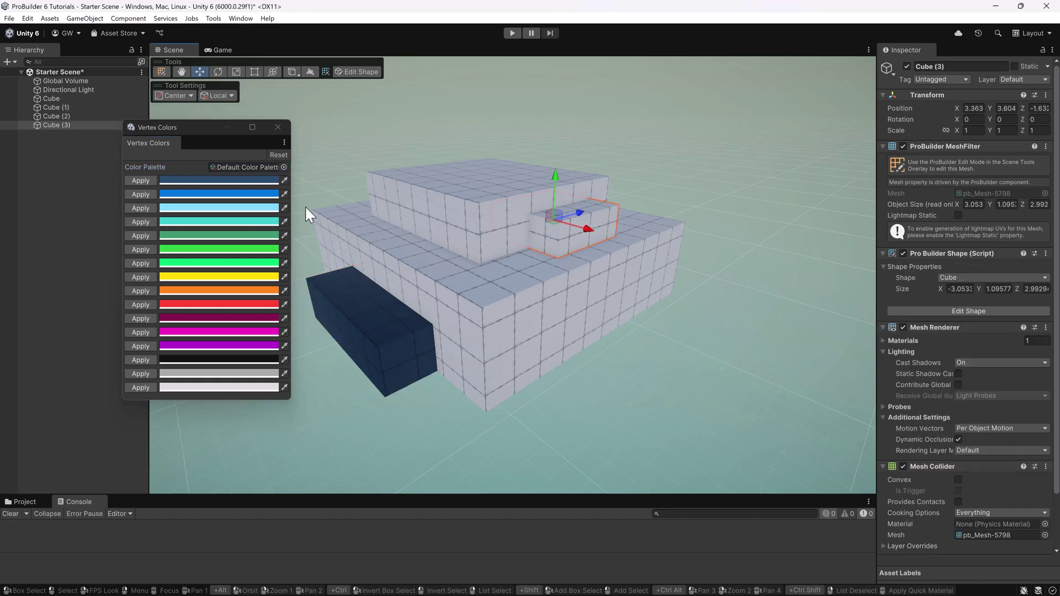
click(141, 222)
click(394, 215)
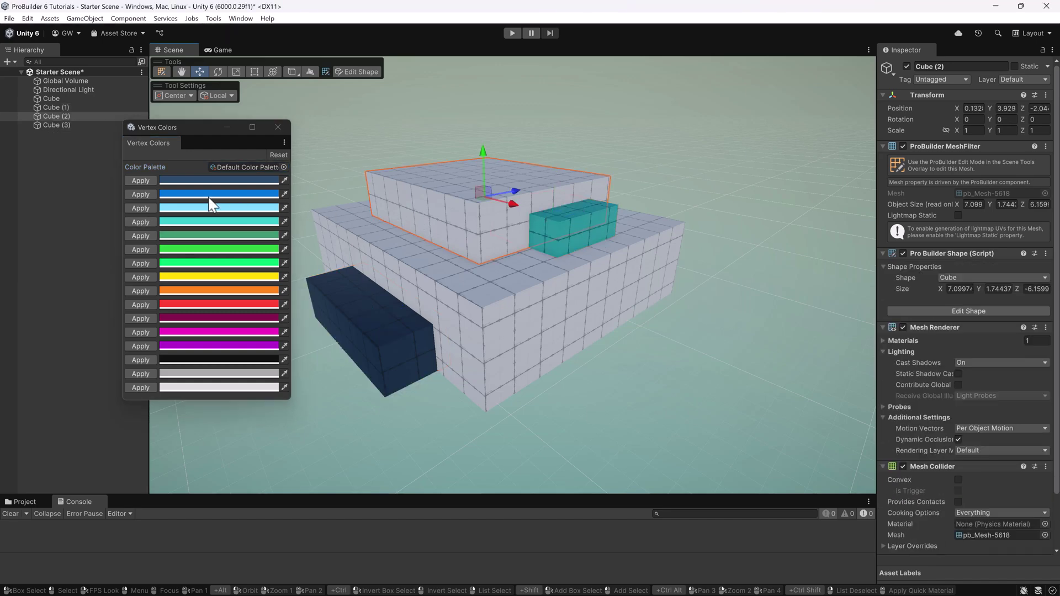
click(142, 208)
Apply the bright green vertex color below the muted green swatch to the base cube and deselect it
click(489, 318)
click(136, 248)
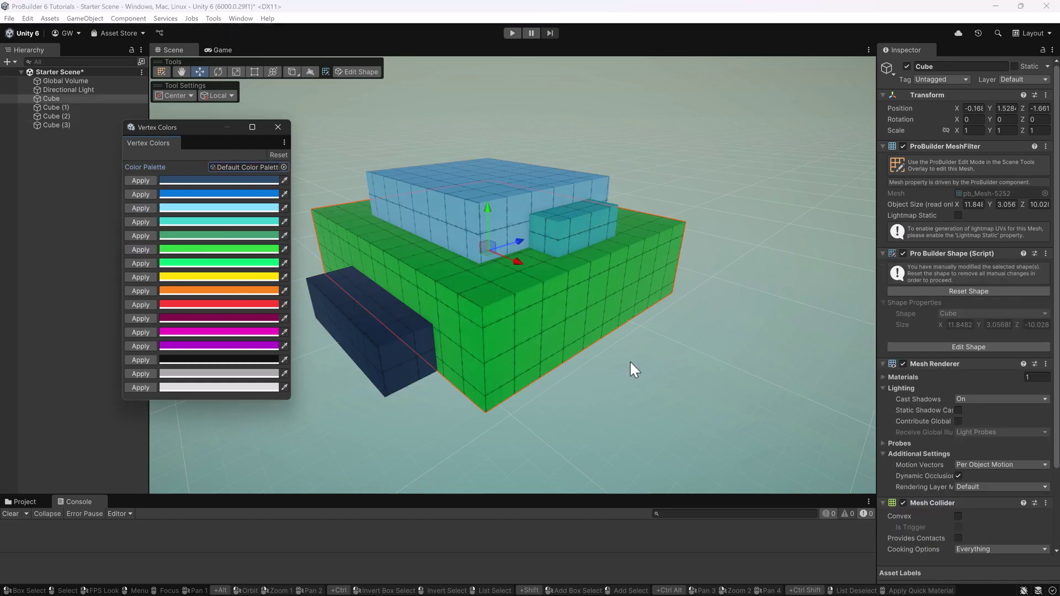
click(645, 357)
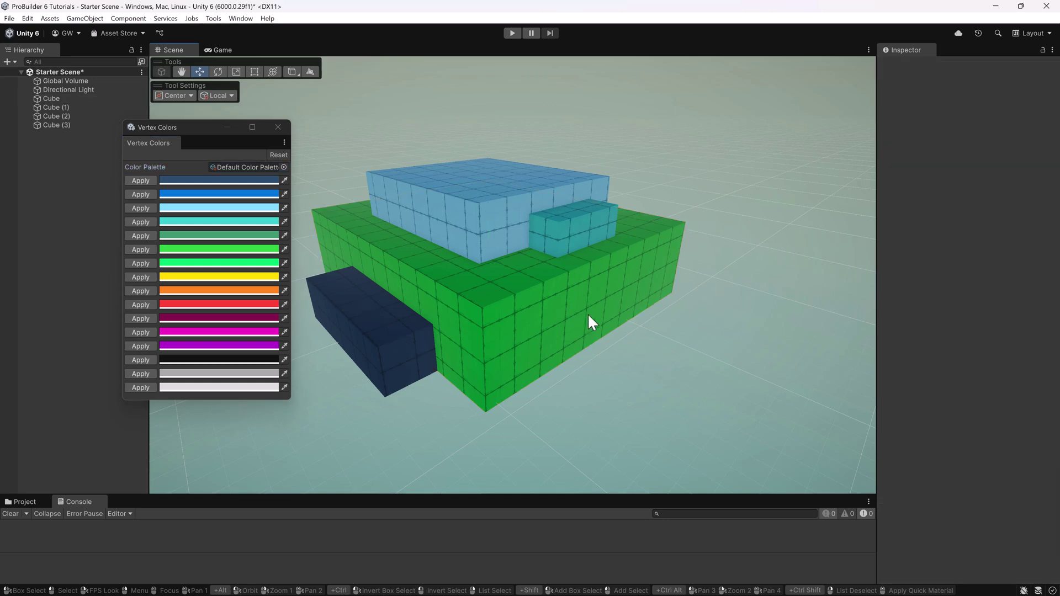
Show the project assets in an enlarged area and apply the basic material to the green base cube
drag(293, 497, 22, 399)
click(21, 421)
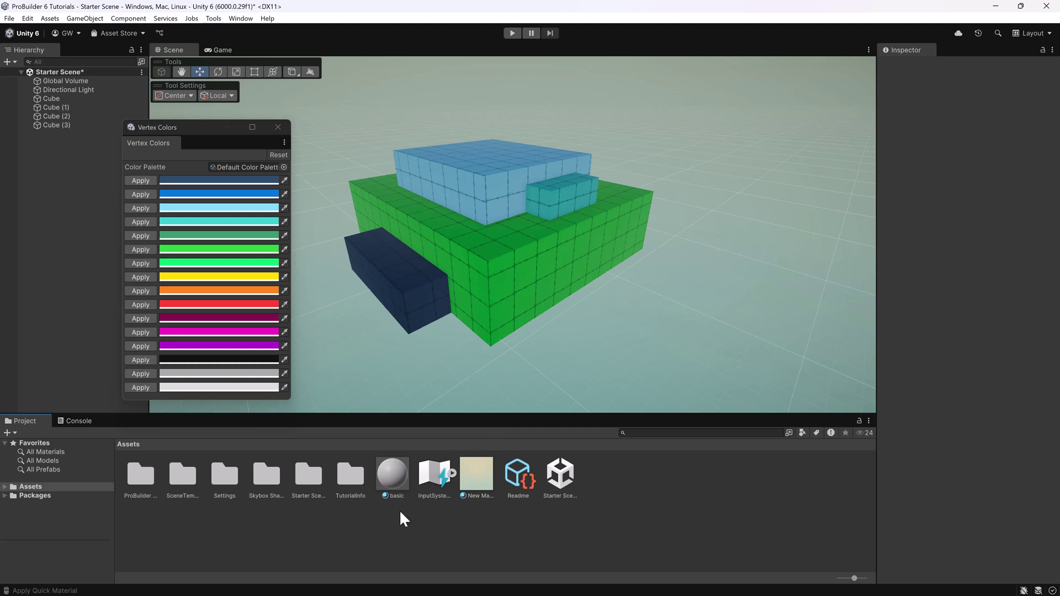
click(393, 479)
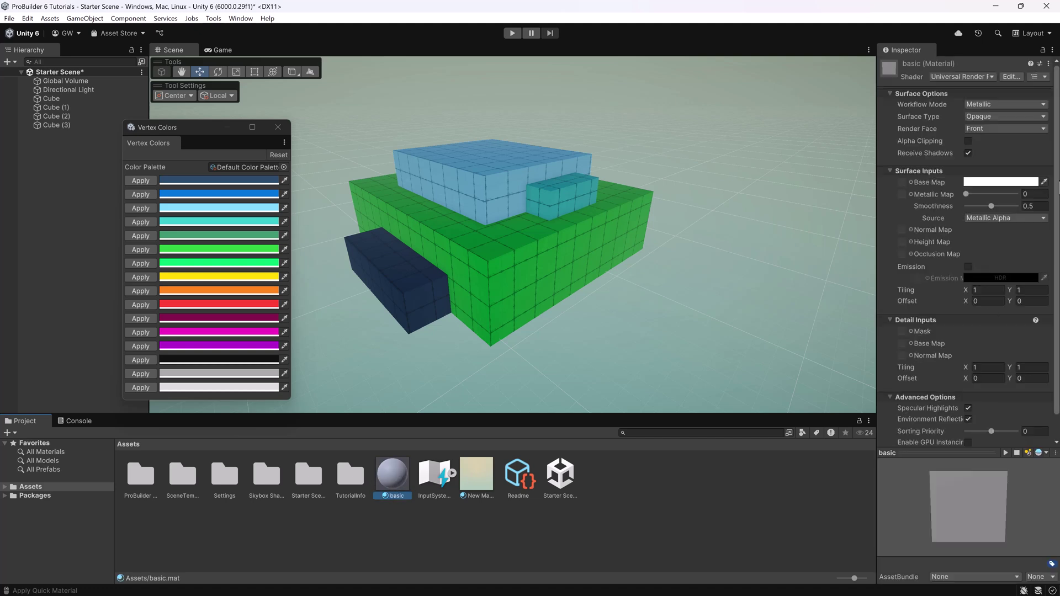
click(964, 77)
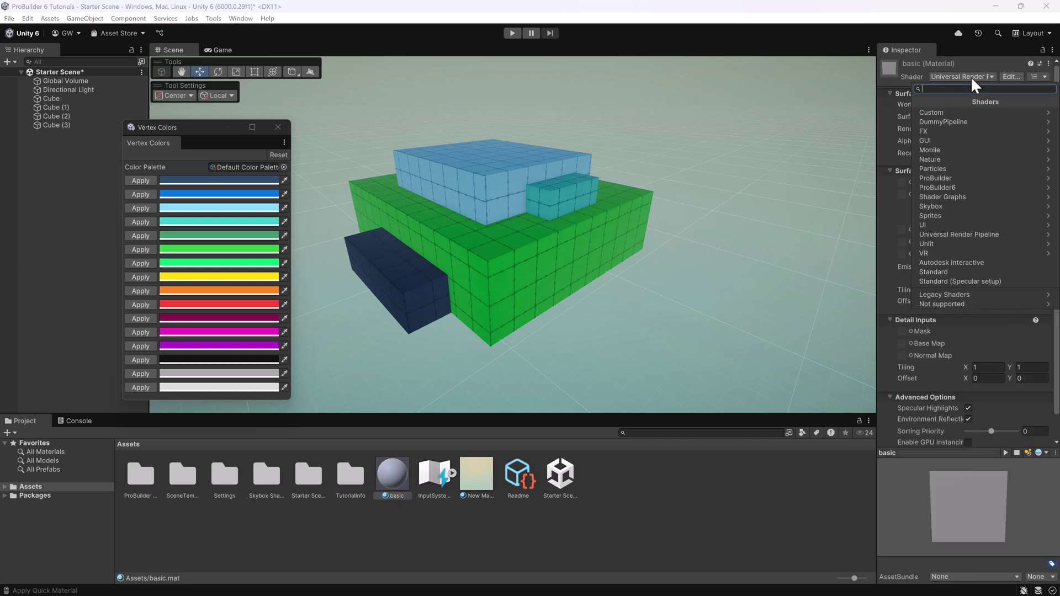
click(914, 28)
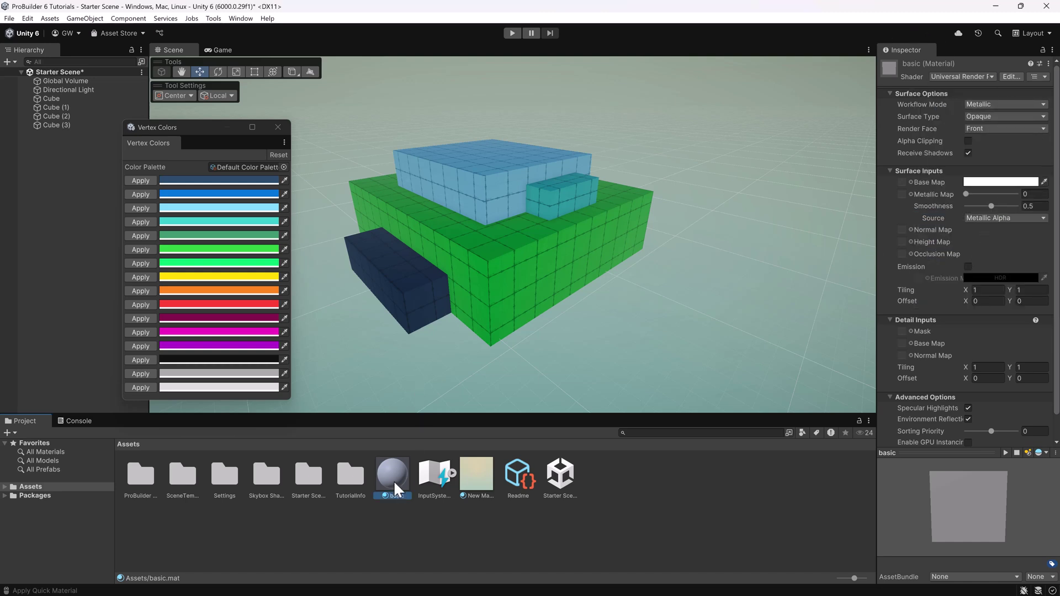
drag(396, 487, 510, 301)
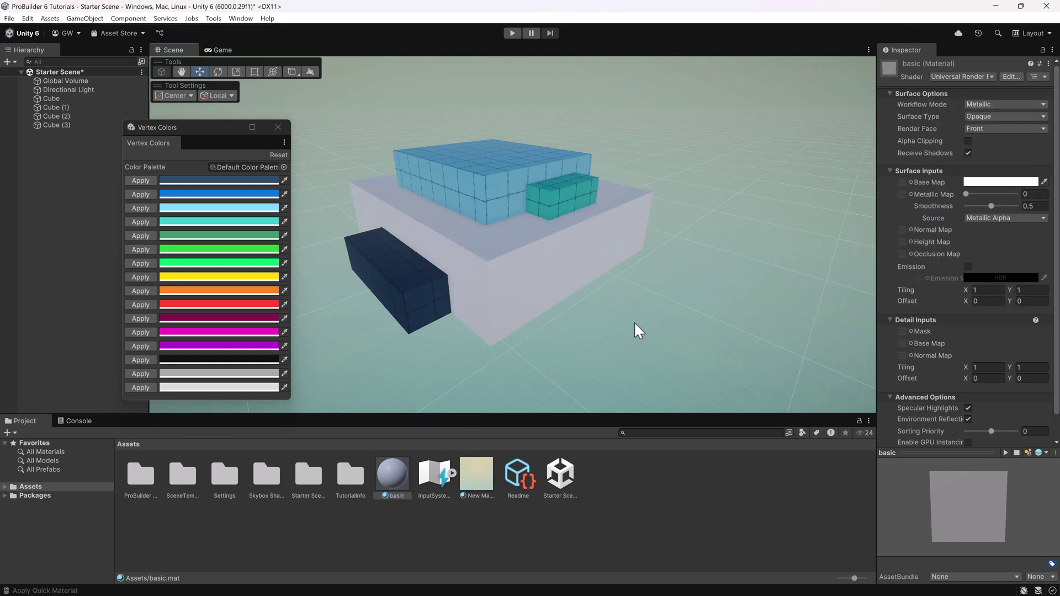
Change the basic material's shader to ProBuilder6's Standard Vertex Color
click(542, 284)
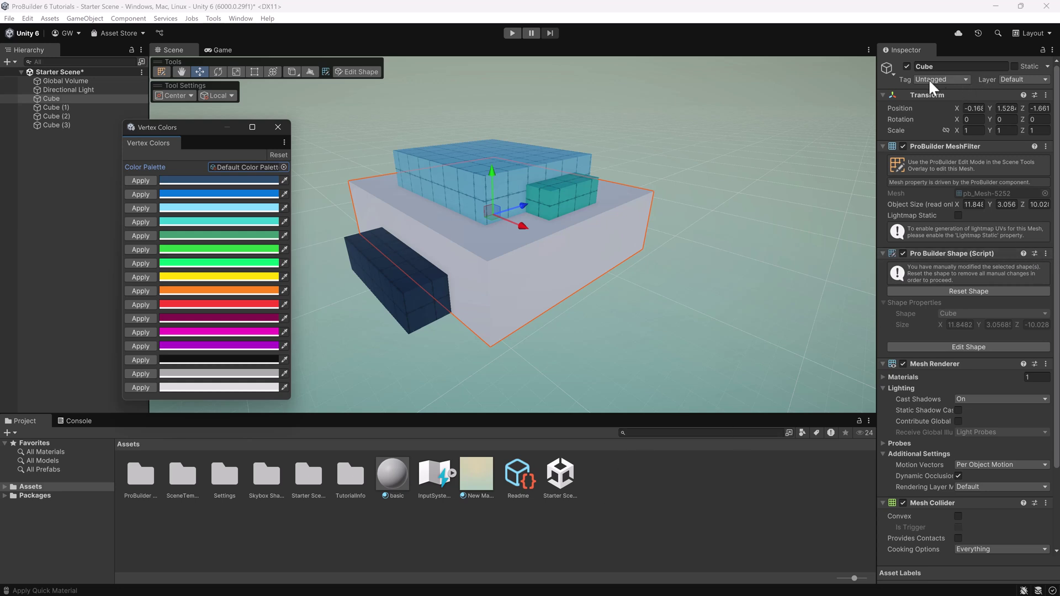
click(394, 476)
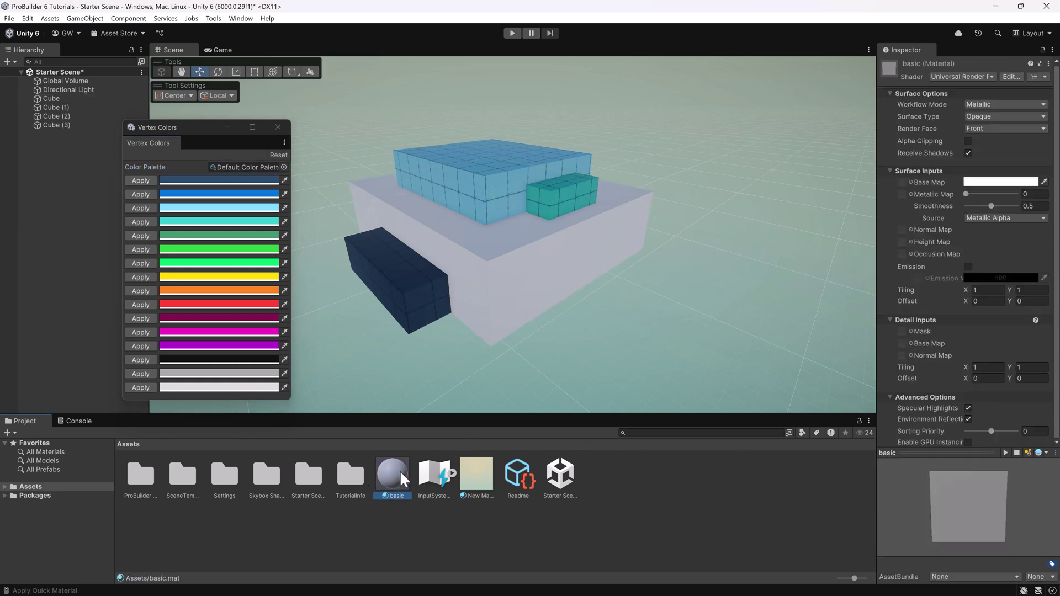
click(975, 77)
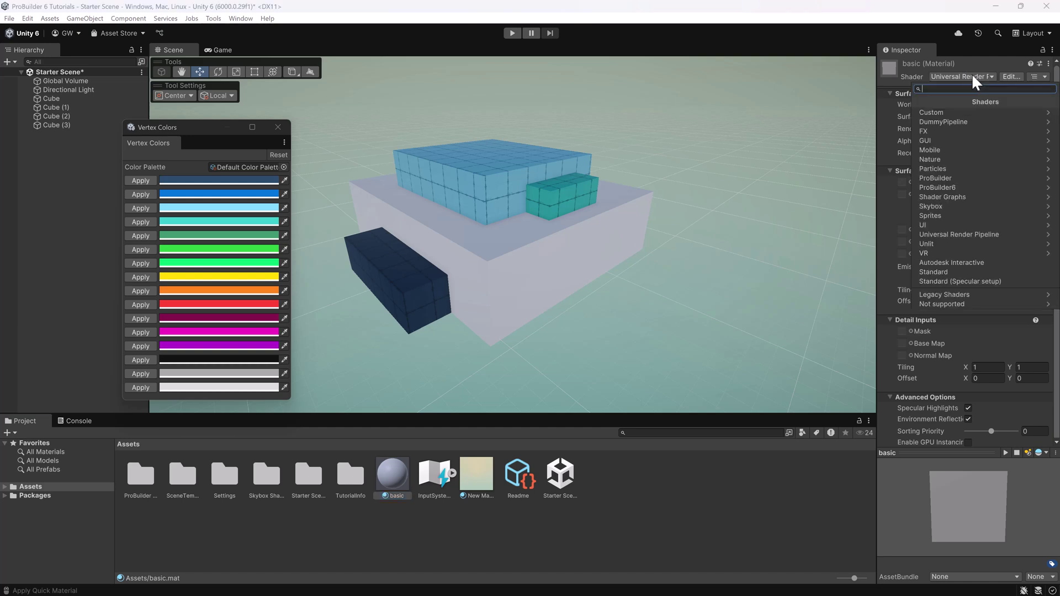
click(961, 188)
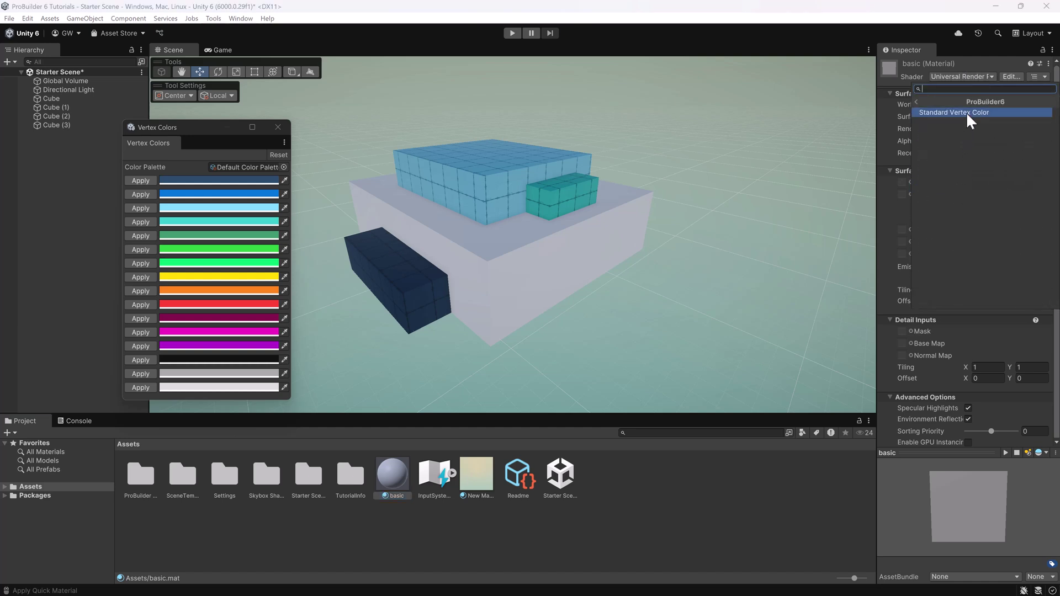
click(970, 113)
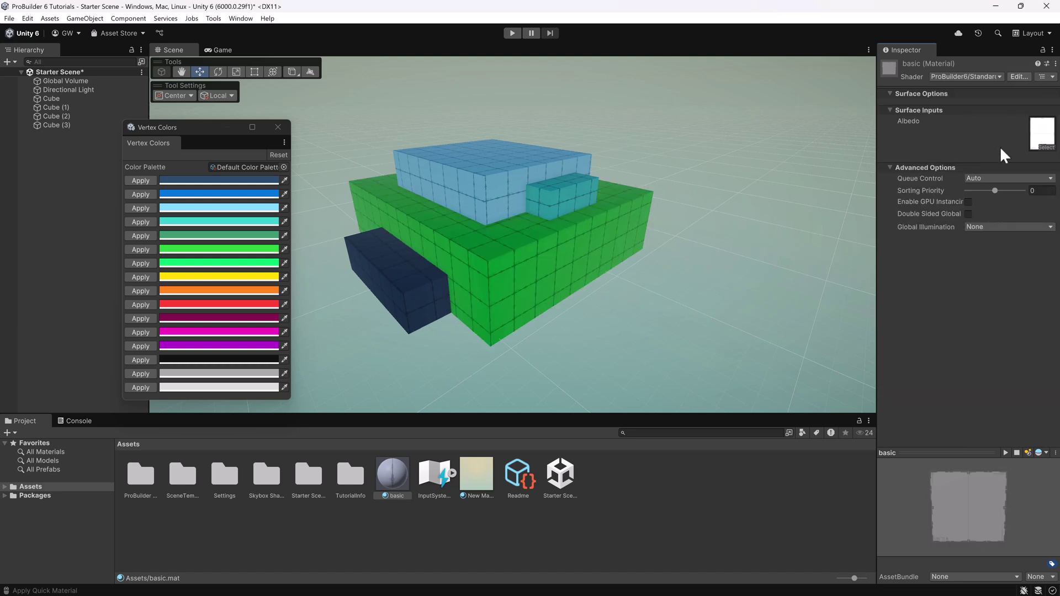
Check which texture the basic material's Albedo input uses and inspect the grid pattern on the cubes
click(1048, 146)
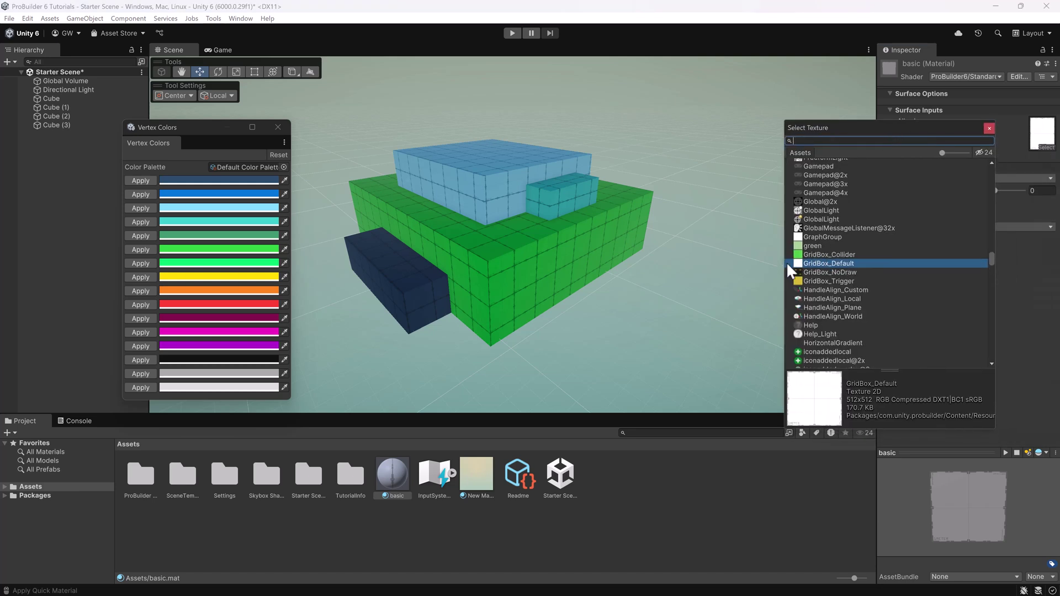
click(988, 128)
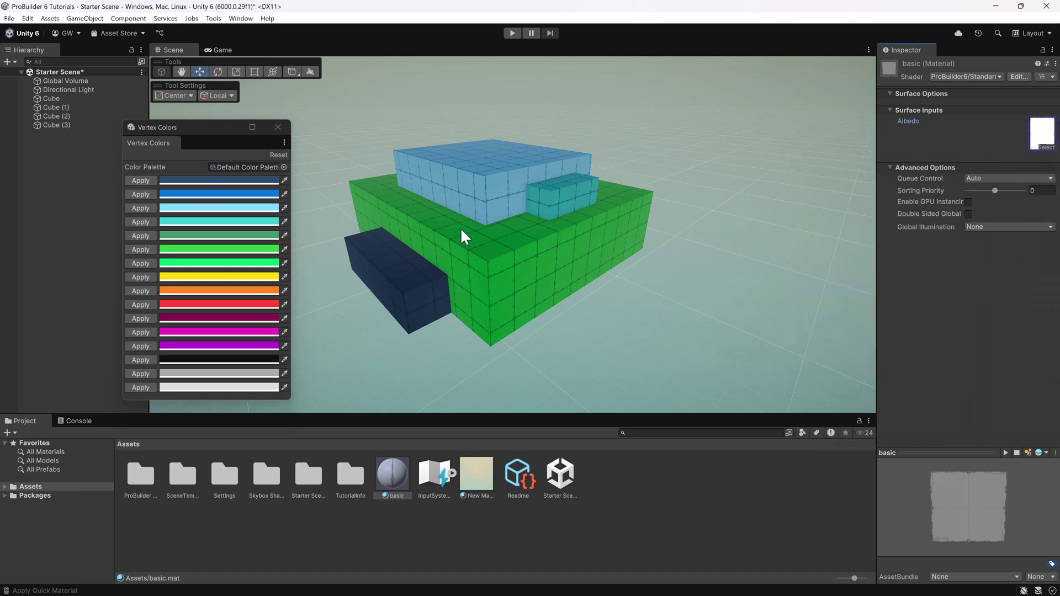
scroll(455, 286, up, 5)
scroll(465, 280, down, 5)
scroll(466, 287, up, 4)
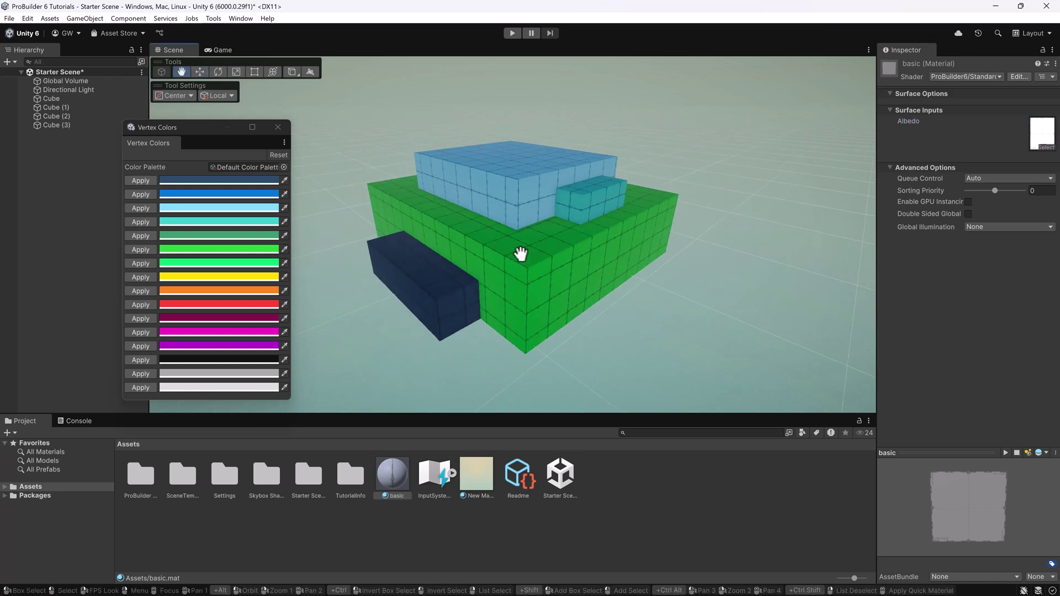
Apply the muted green vertex color to the base cube, followed by the magenta one
middle_drag(525, 260, 540, 232)
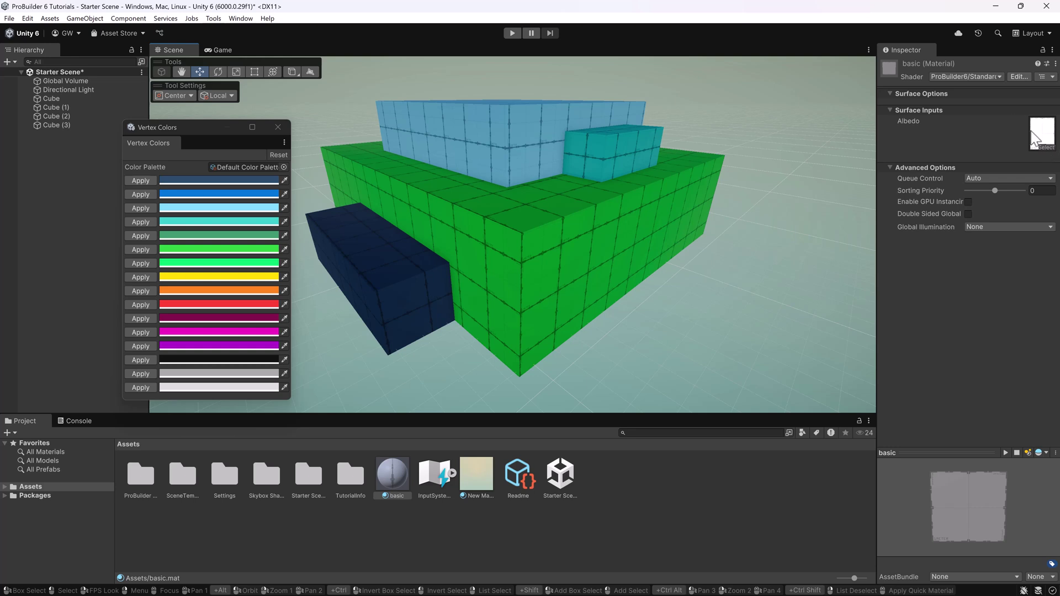
scroll(537, 194, down, 4)
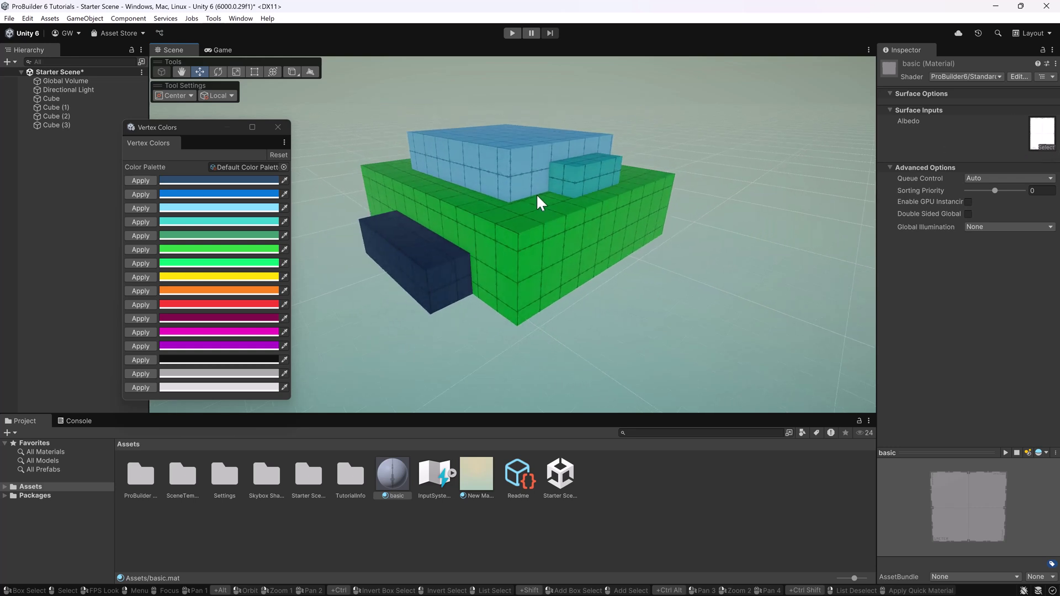
alt+drag(537, 193, 543, 242)
scroll(531, 211, up, 4)
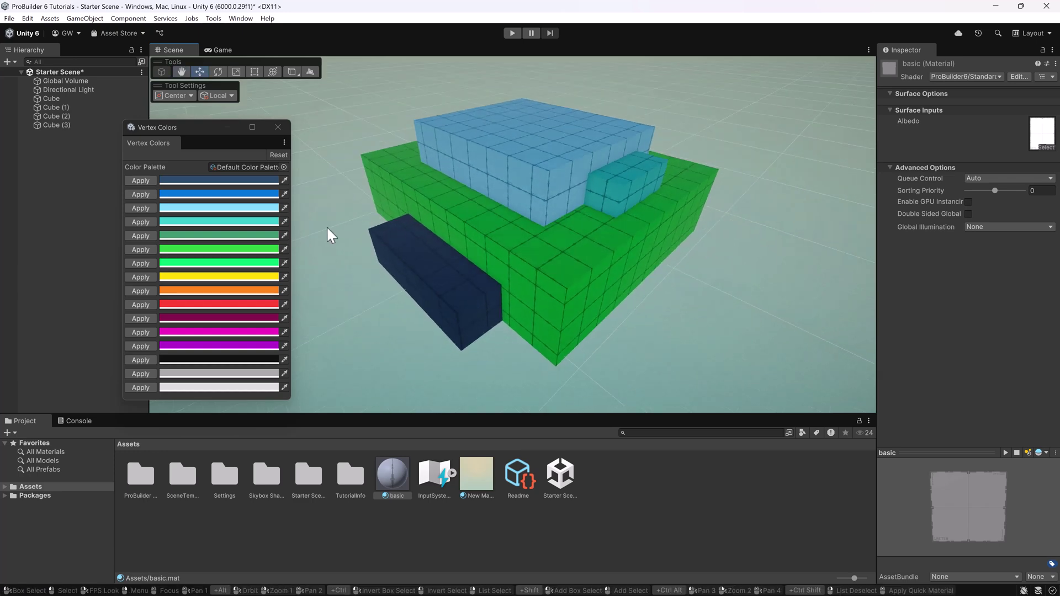
click(561, 253)
click(141, 236)
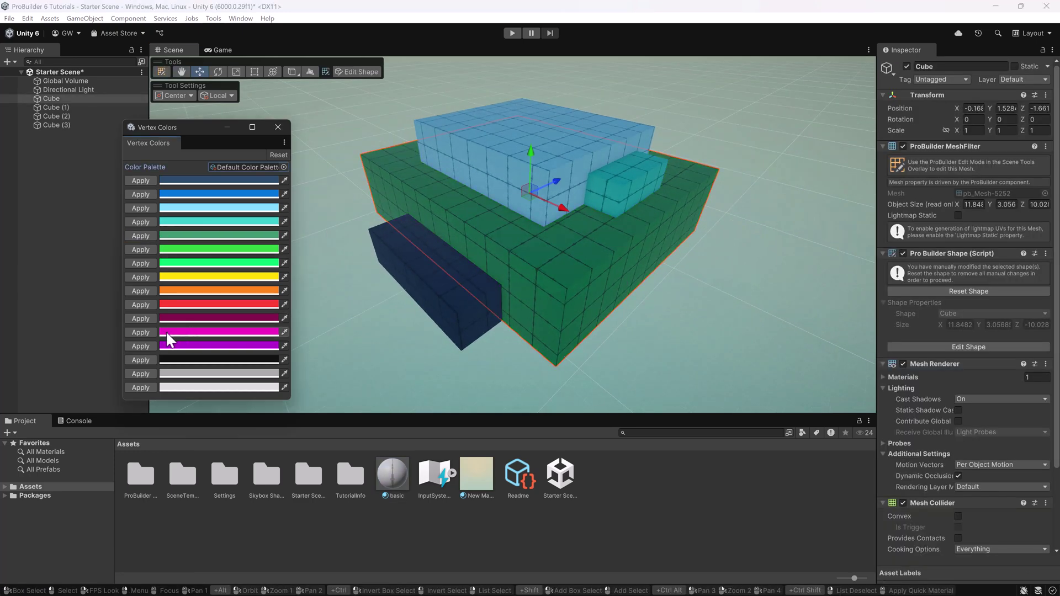
click(141, 332)
alt+drag(623, 256, 623, 253)
scroll(480, 298, up, 2)
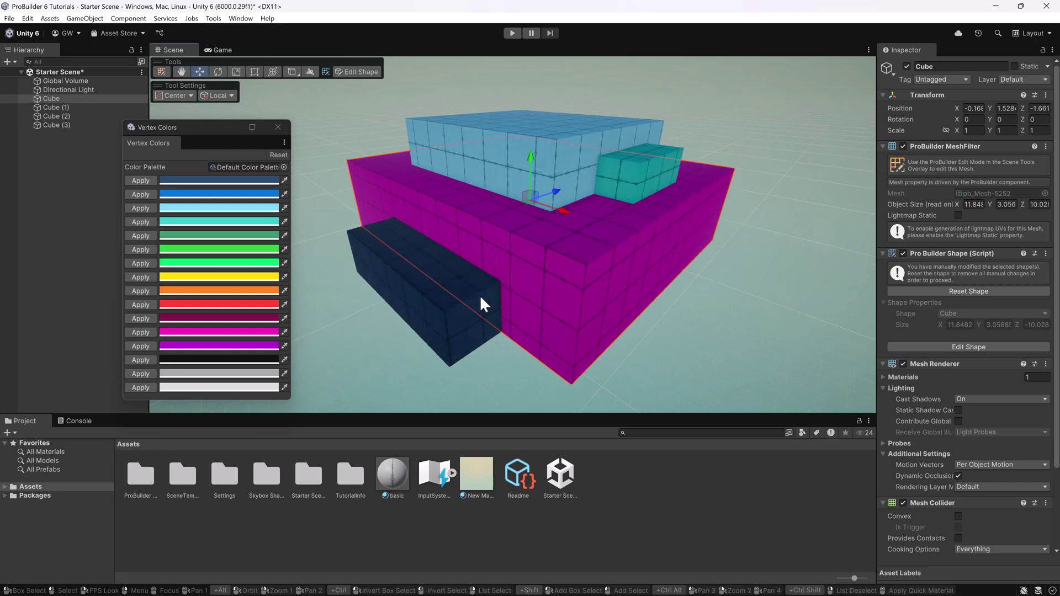
Delete the dark blue, turquoise and light blue cubes so only the base cube remains
click(447, 315)
shift+click(663, 169)
shift+click(557, 163)
key(Delete)
Apply the white vertex color from the end of the palette to the base cube
click(559, 168)
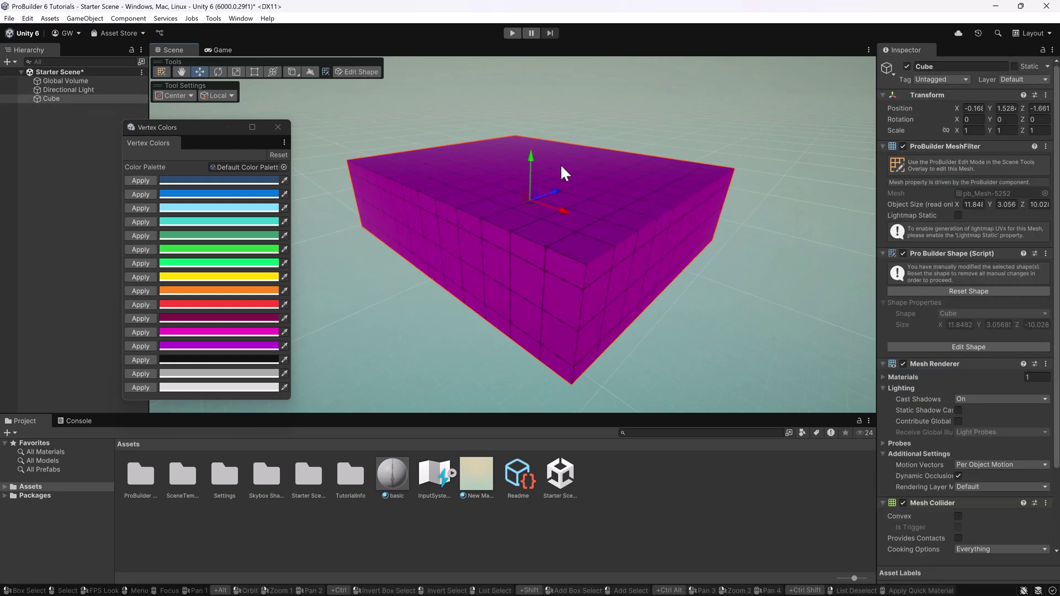
click(143, 389)
scroll(644, 238, up, 3)
middle_drag(645, 238, 606, 207)
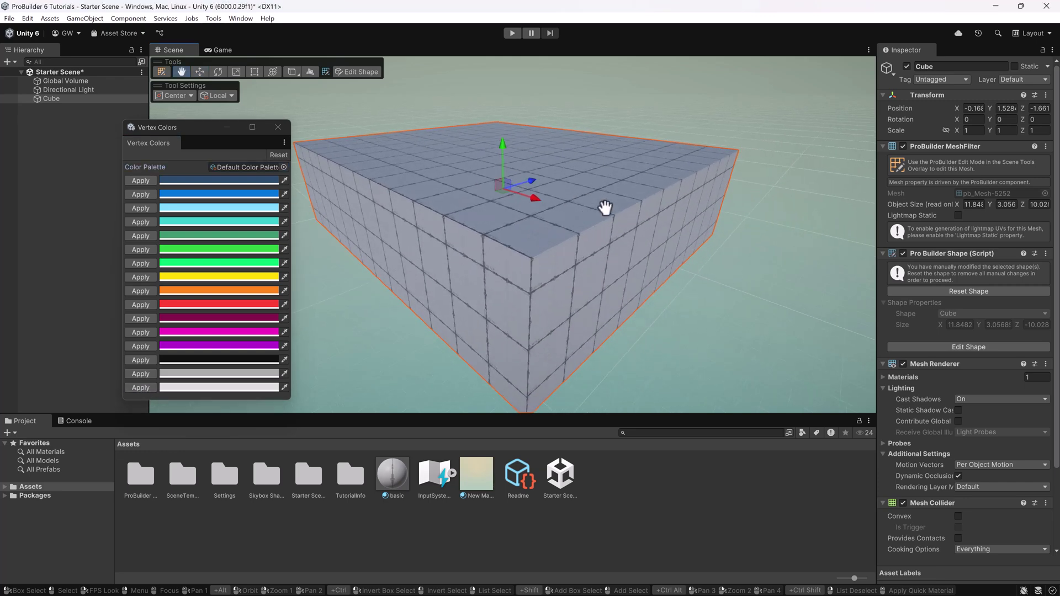
scroll(607, 207, down, 3)
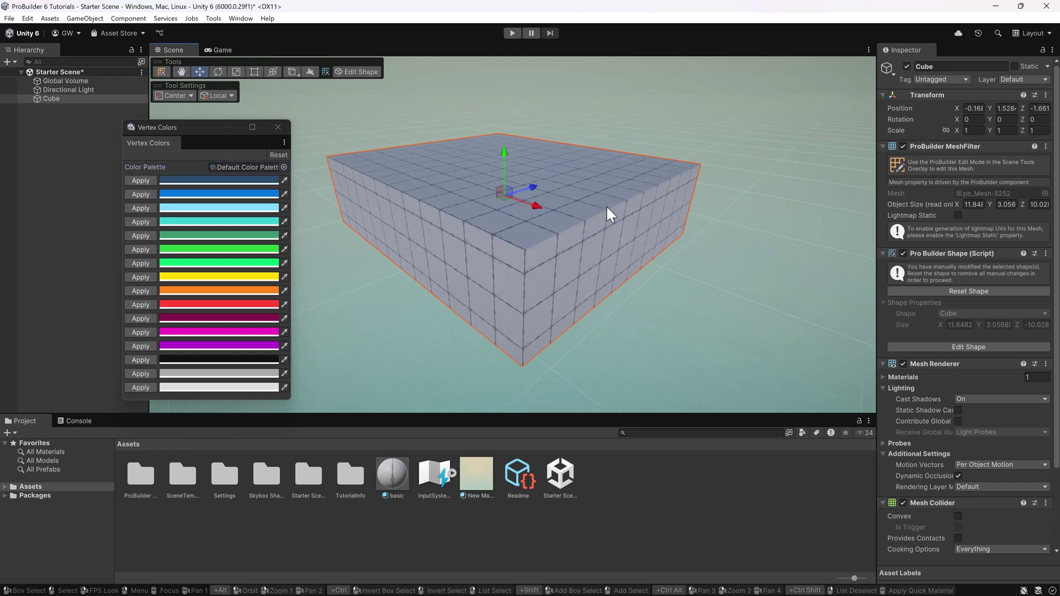
Move the Vertex Colors window aside from the model and switch the cube to ProBuilder edit mode
click(216, 128)
drag(191, 136, 93, 130)
click(162, 73)
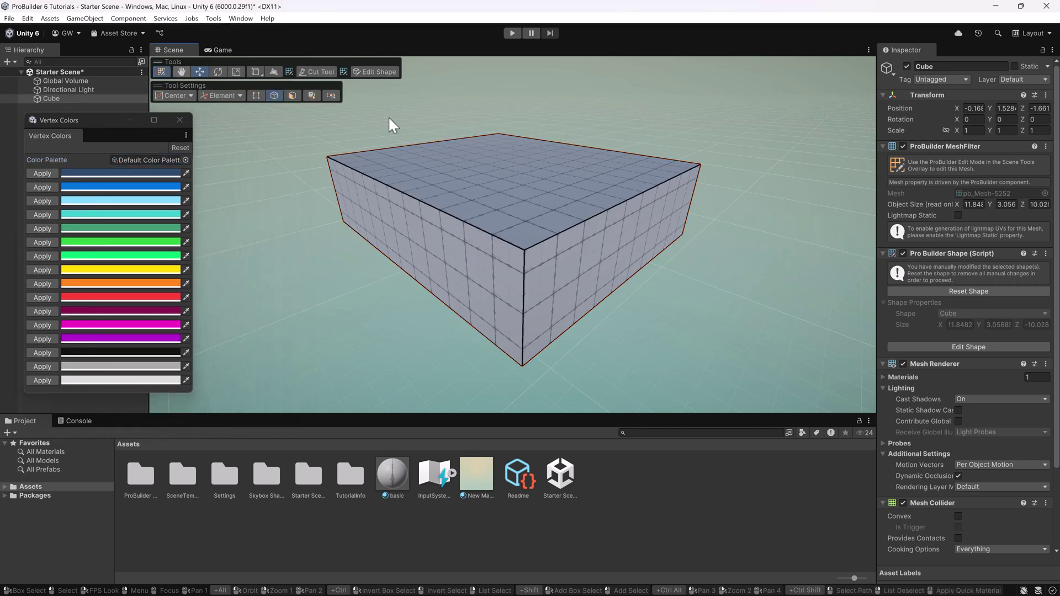
Inset the cube's top face and extrude the smaller face upward about 1.9 m to form an upper block
scroll(367, 128, down, 3)
click(294, 98)
click(293, 95)
click(511, 203)
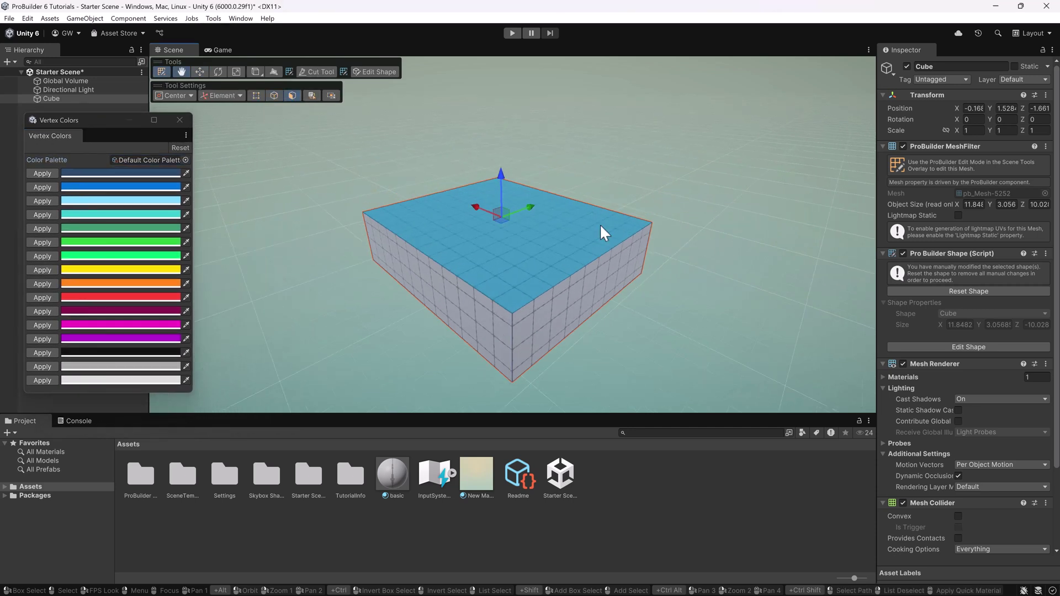
key(r)
shift+drag(502, 222, 492, 234)
key(w)
shift+drag(501, 179, 505, 141)
Select the edge ring of the upper block's vertical corner edges and connect them into a horizontal loop
scroll(539, 272, up, 3)
click(279, 97)
click(502, 240)
right_click(532, 228)
mouse_move(591, 250)
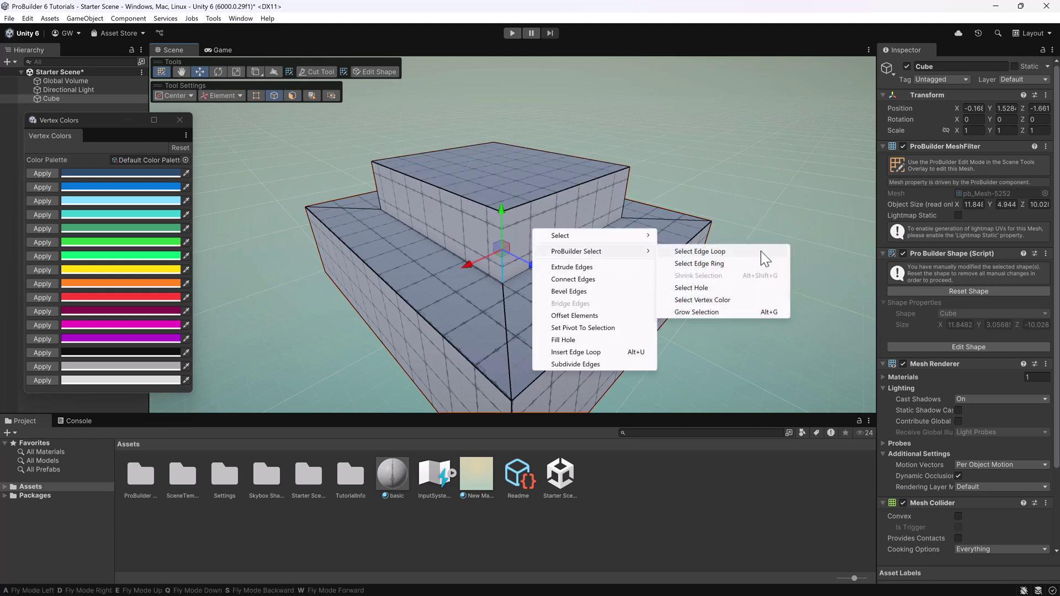
click(728, 264)
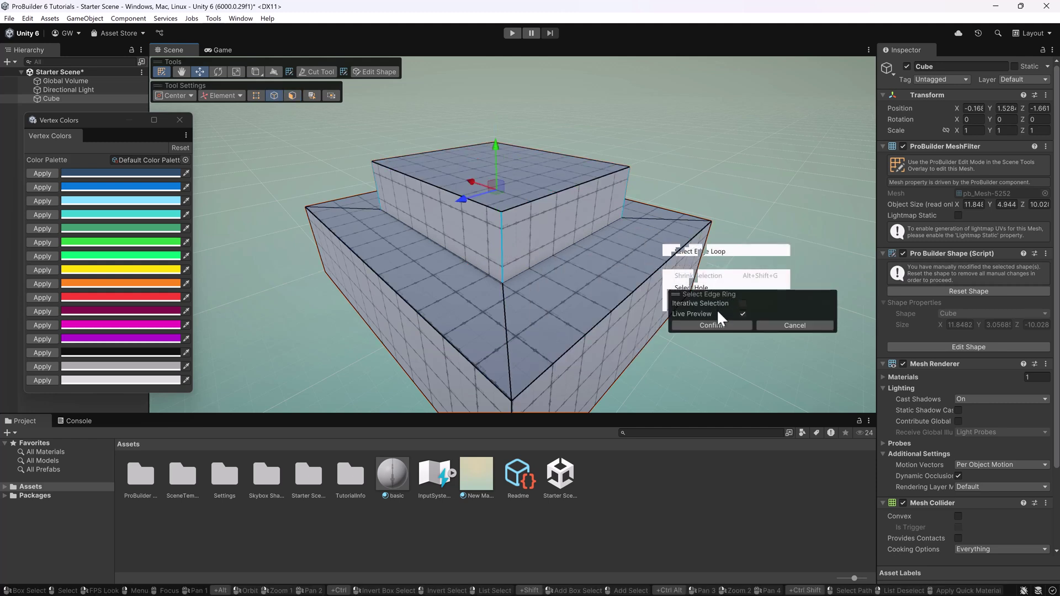
key(alt+e)
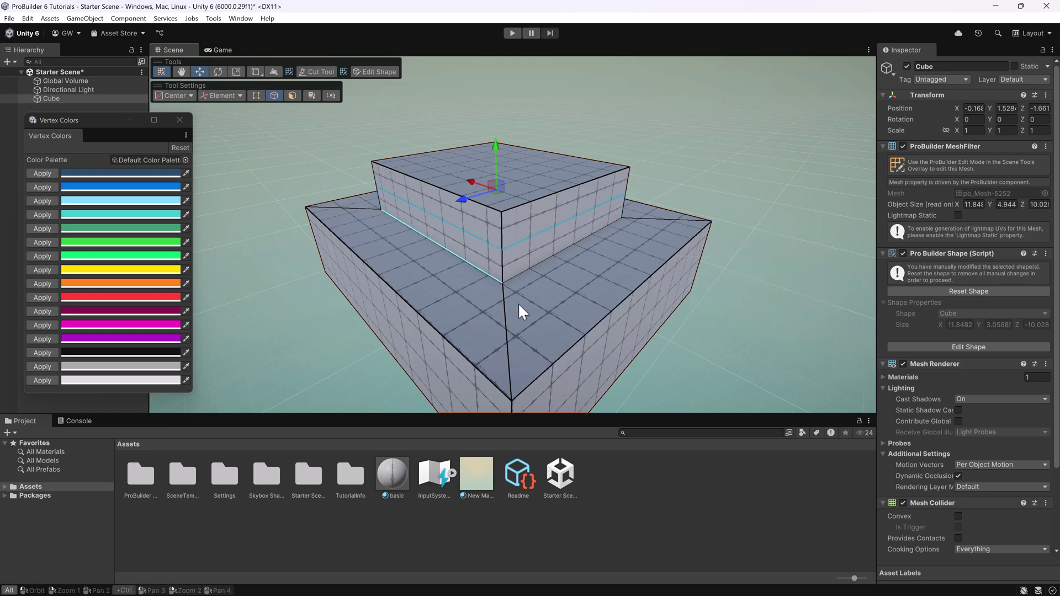
Select the edge ring of the ledge's diagonal corner edges and connect them into a loop around the ledge
alt+drag(561, 316, 511, 302)
click(489, 303)
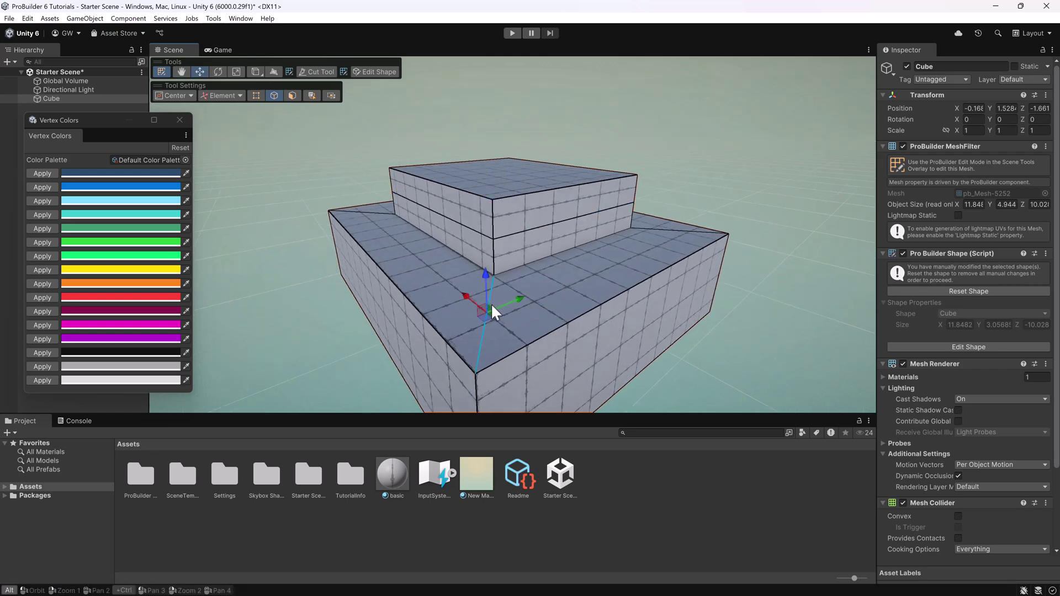
right_click(579, 287)
mouse_move(645, 294)
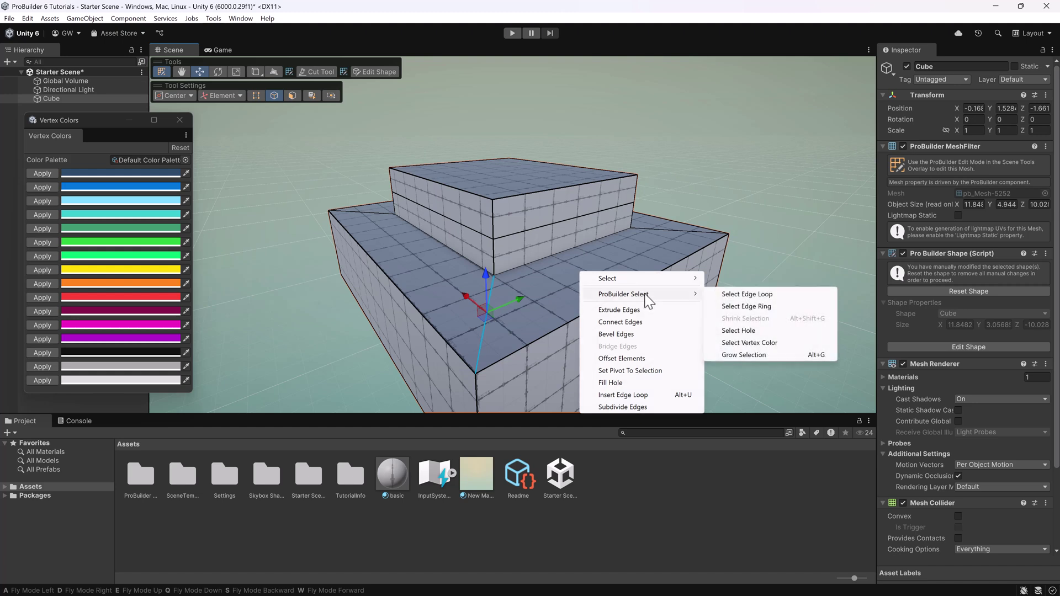
click(770, 306)
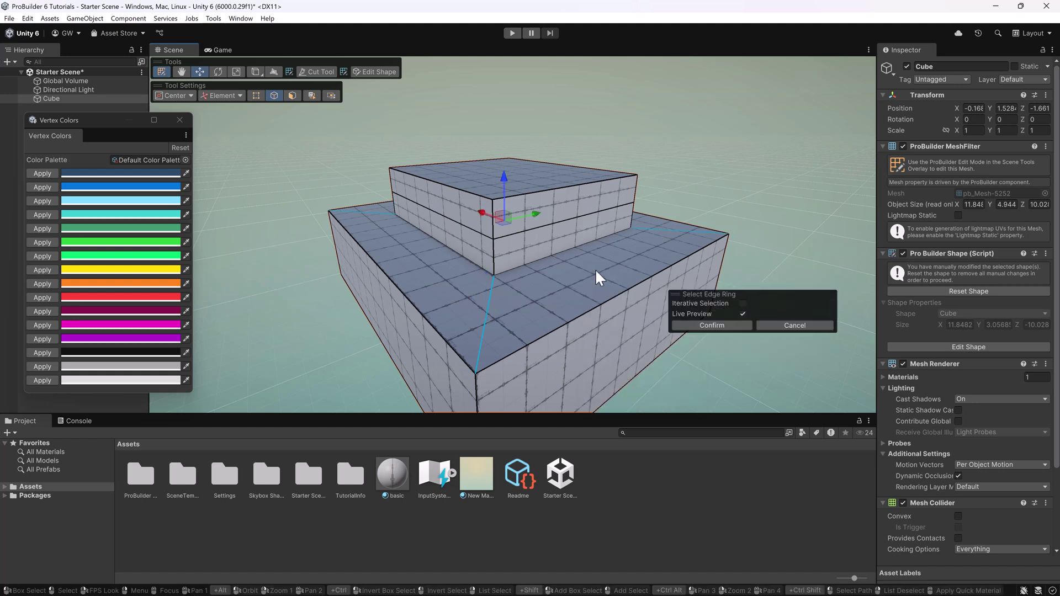
Select the bottom edges on all sides of the upper block, where it meets the ledge
click(440, 223)
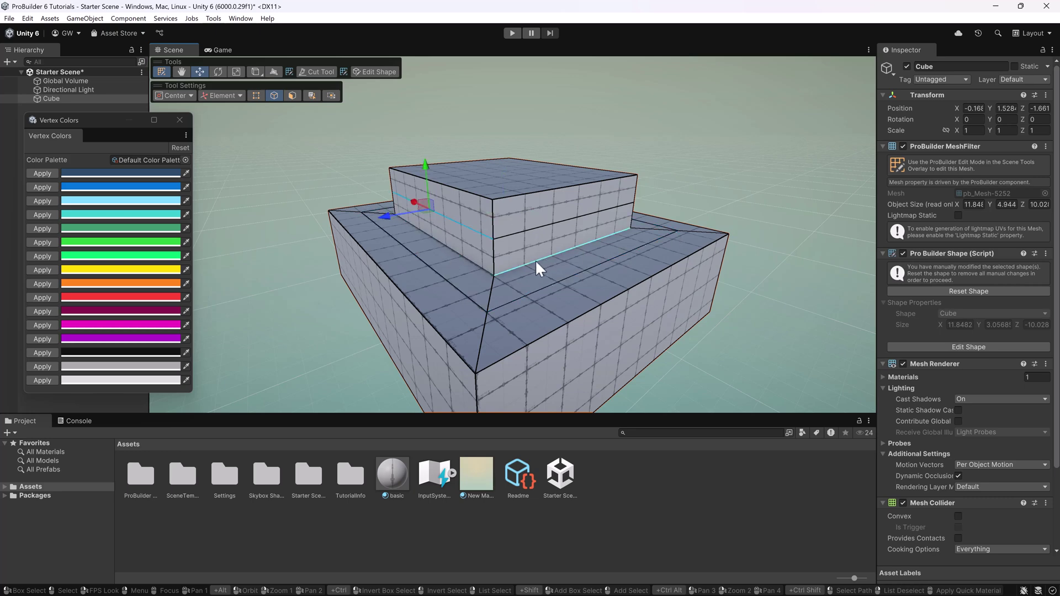
click(526, 276)
shift+click(467, 260)
scroll(545, 272, up, 3)
scroll(720, 254, down, 1)
alt+drag(720, 254, 439, 246)
scroll(613, 296, down, 1)
alt+drag(630, 307, 512, 289)
alt+drag(753, 247, 562, 279)
middle_drag(563, 279, 569, 272)
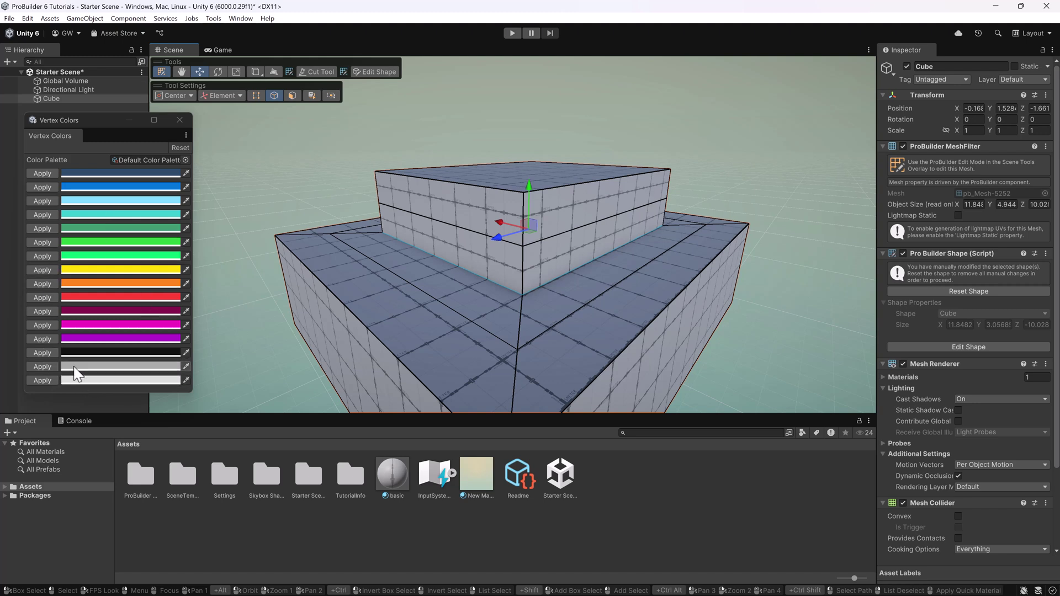
Change the light gray palette swatch to a muted gray-green and apply it to the selected edges
click(125, 367)
drag(115, 430, 108, 428)
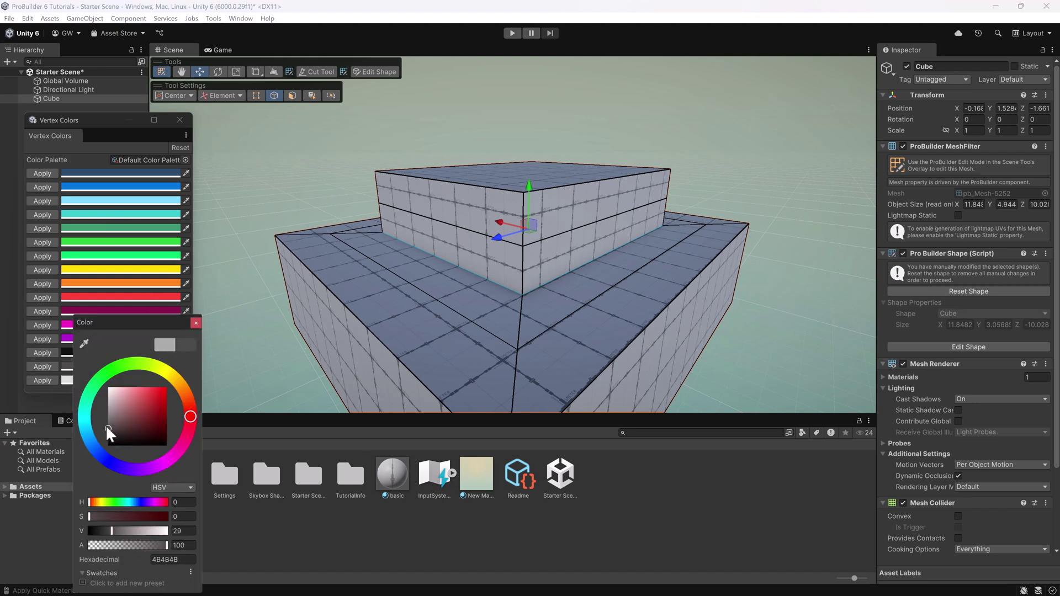
drag(108, 379, 123, 421)
click(197, 322)
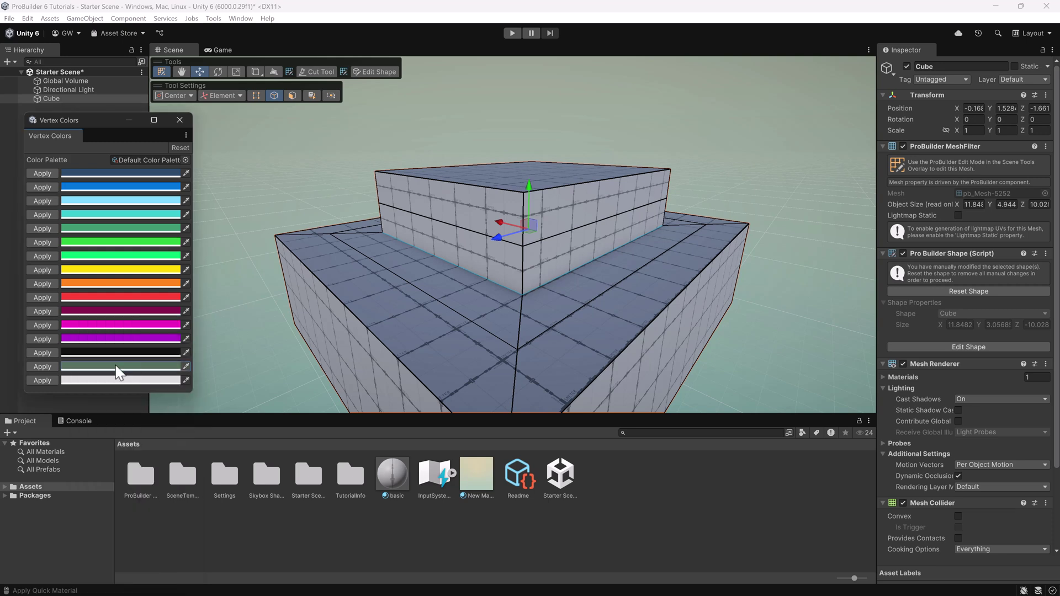
click(51, 367)
click(668, 122)
scroll(527, 163, down, 5)
alt+drag(528, 169, 518, 190)
scroll(564, 224, up, 2)
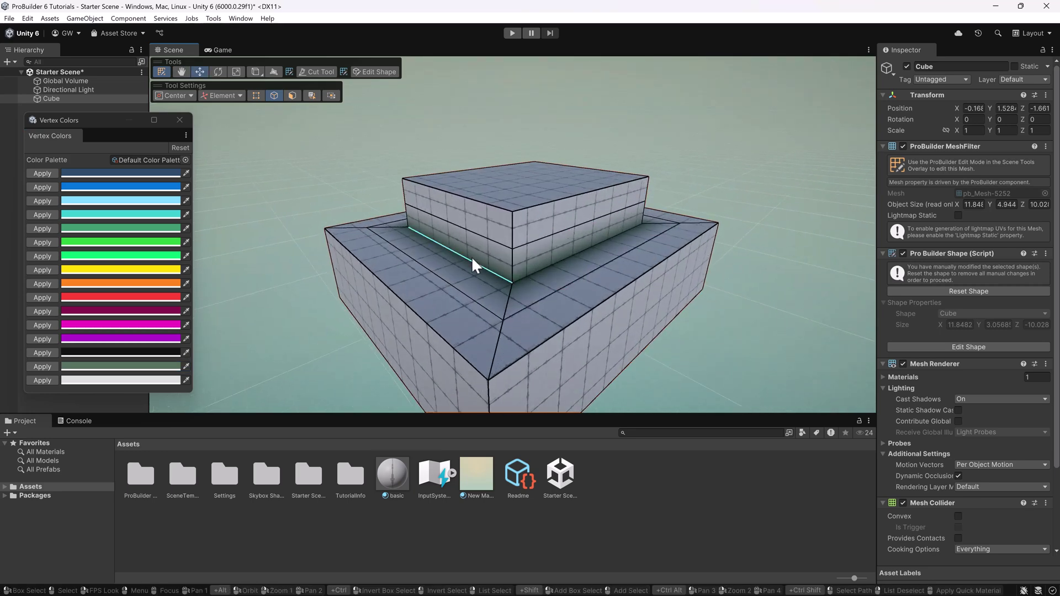
Connect two opposite edges of the upper block's top face and shift the new dividing edge toward one side
alt+drag(677, 186, 644, 138)
scroll(644, 151, up, 5)
click(292, 95)
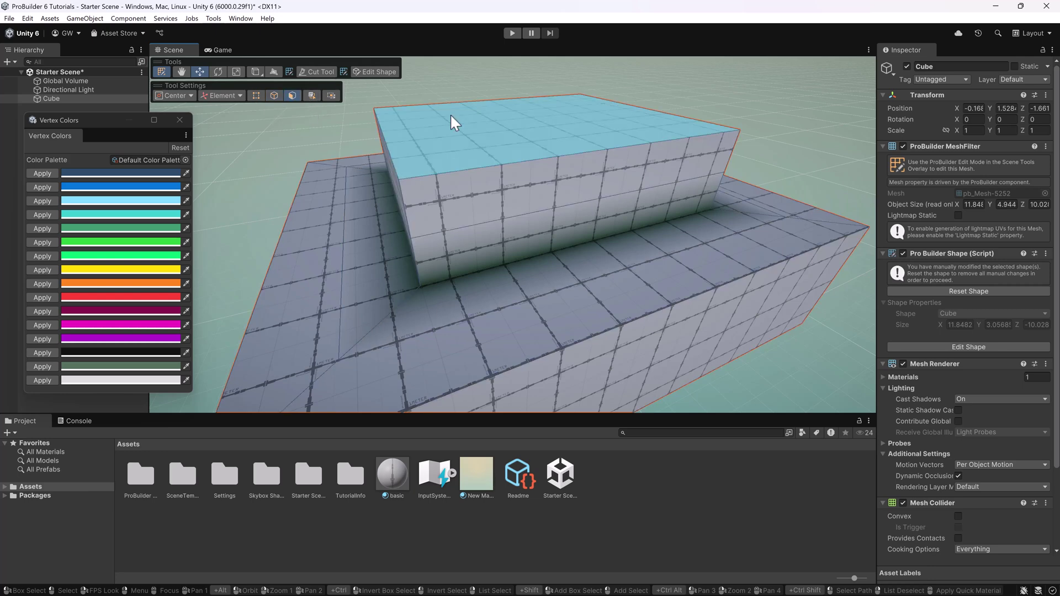
scroll(474, 148, up, 2)
click(271, 96)
click(495, 244)
shift+click(429, 151)
key(alt+e)
drag(503, 172, 428, 192)
Connect the opposite edges of the larger top section to add a second dividing edge across the upper block
click(538, 134)
shift+click(659, 208)
key(alt+e)
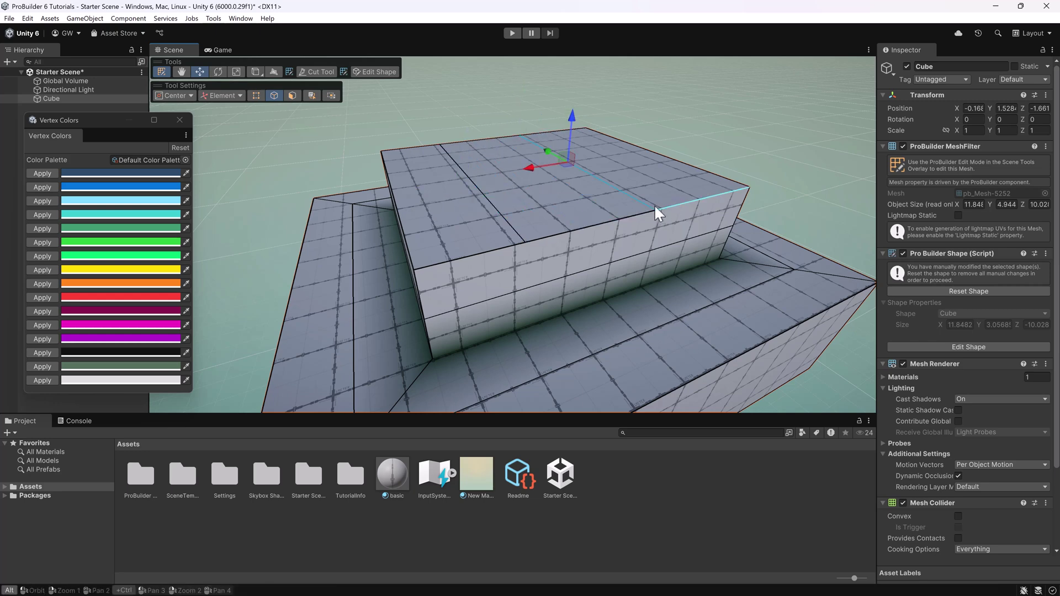
Extrude the two outer top faces of the upper block upward about 1.7 m, leaving a channel between them
click(295, 94)
click(465, 184)
shift+click(602, 164)
shift+drag(544, 118, 541, 42)
alt+drag(679, 201, 608, 216)
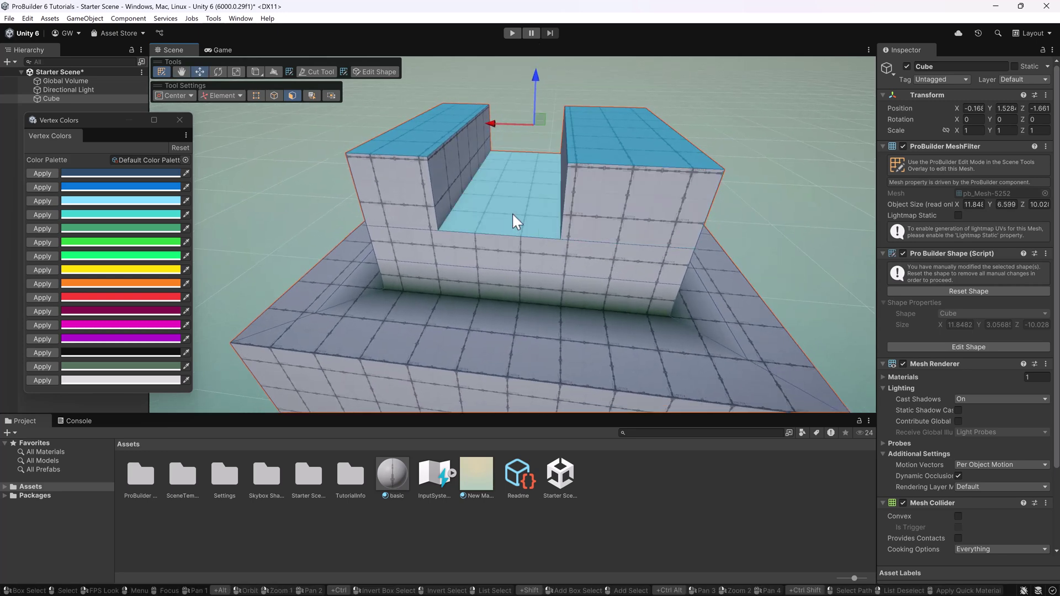
Apply the orange vertex color to the channel floor and to the top face of the narrower raised block
alt+drag(649, 257, 596, 280)
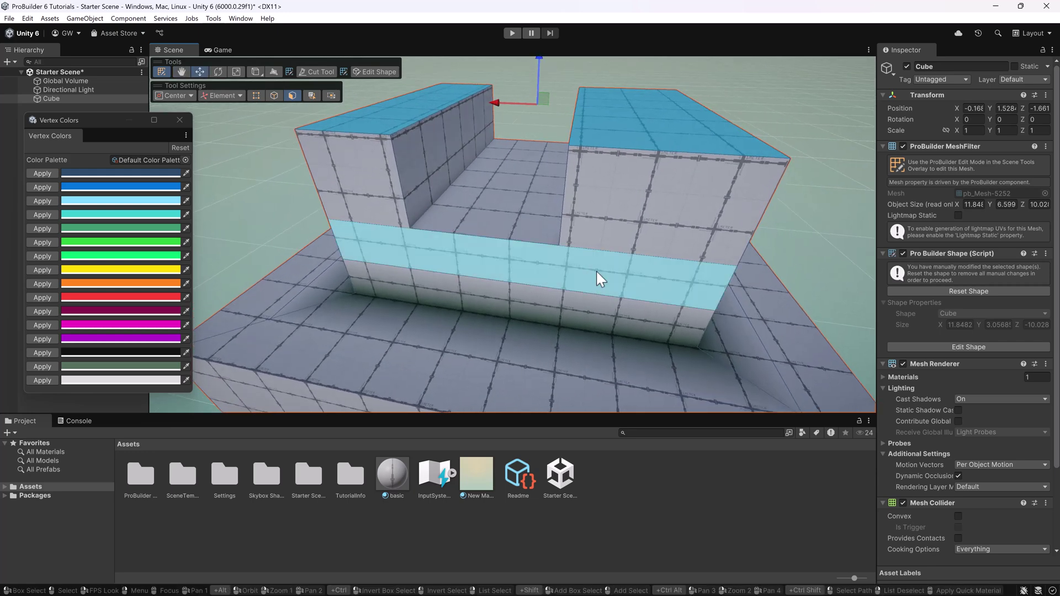
click(530, 210)
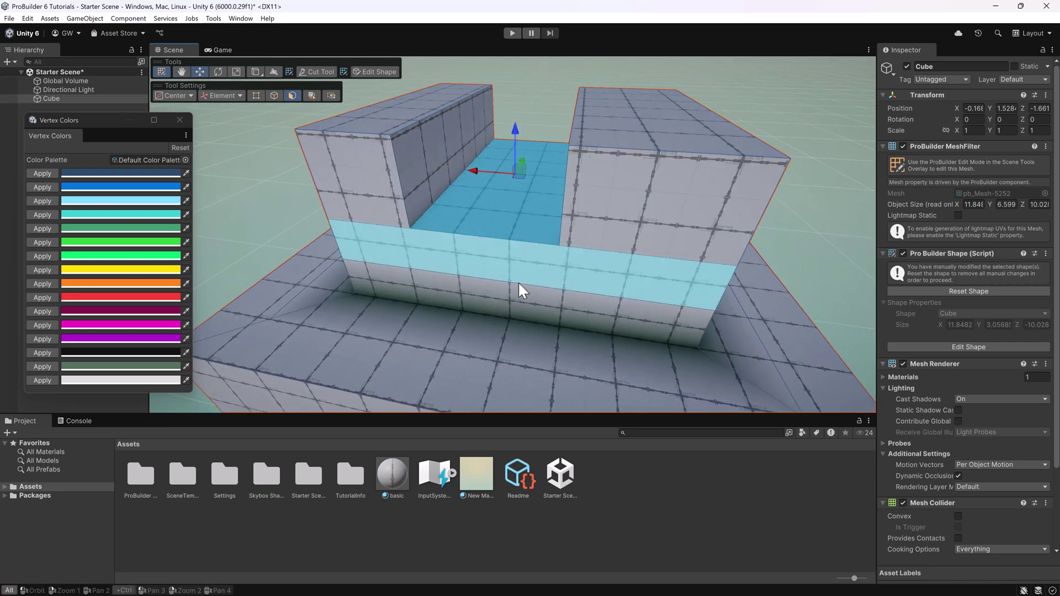
mouse_move(522, 282)
alt+mouse_down()
mouse_move(635, 272)
mouse_move(526, 284)
alt+mouse_up()
scroll(529, 201, up, 4)
middle_drag(529, 201, 537, 236)
alt+drag(538, 237, 516, 231)
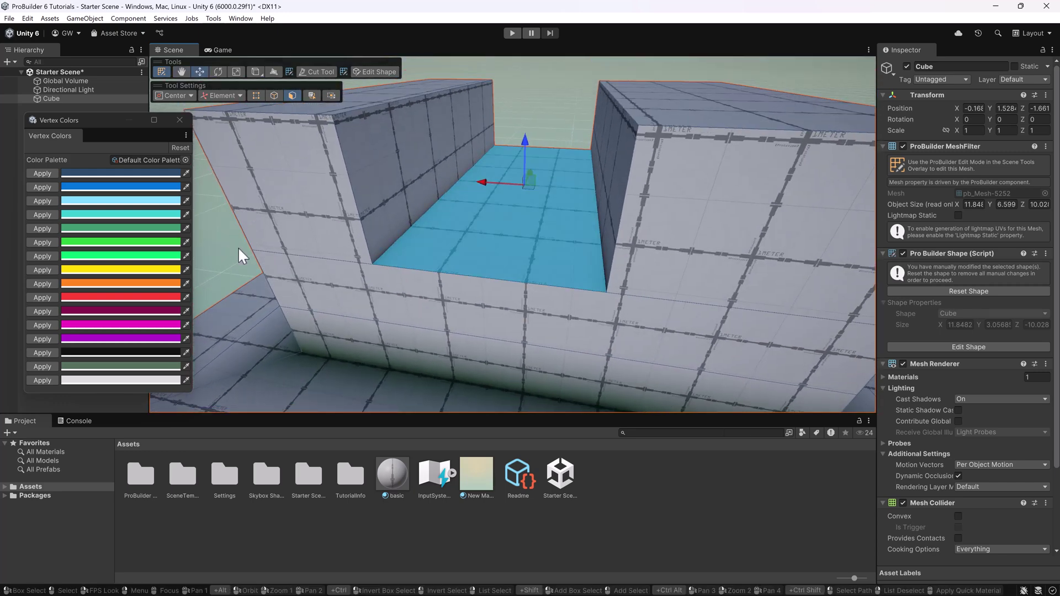
click(41, 283)
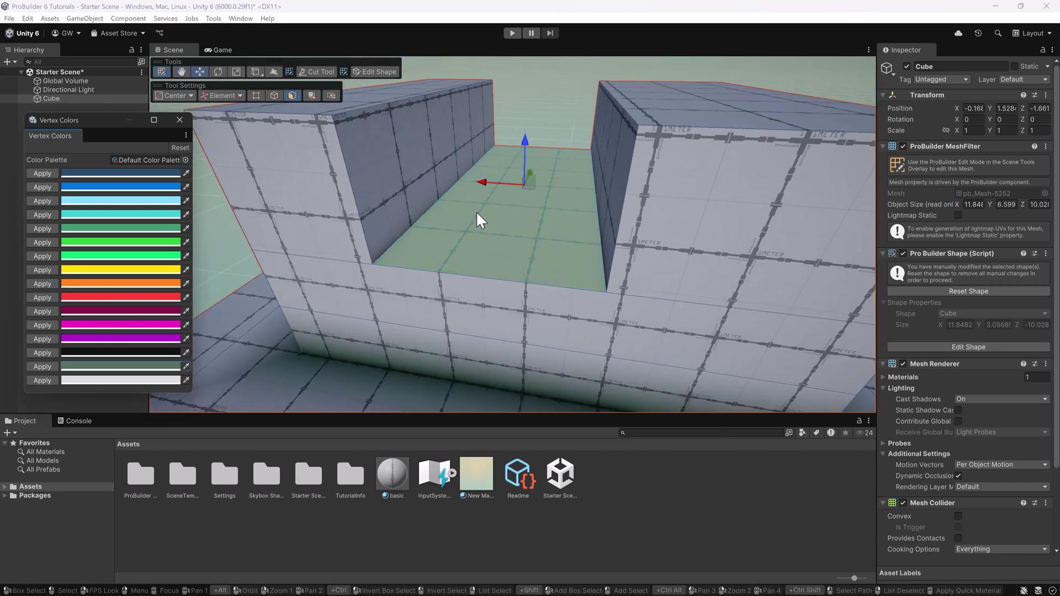
scroll(478, 215, down, 3)
click(420, 138)
click(48, 284)
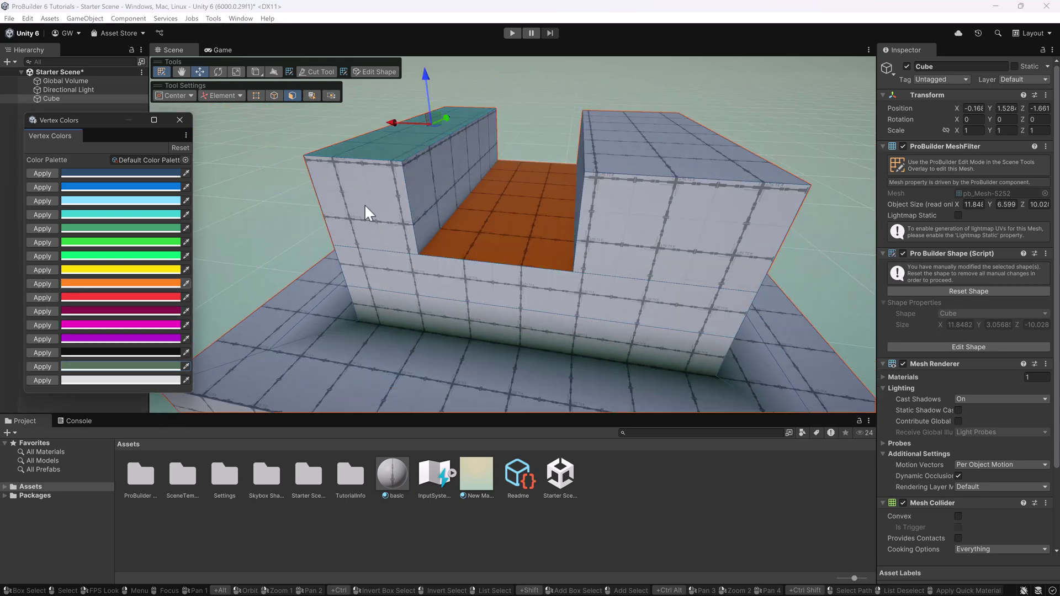
Change the orange palette swatch to a pale peach and apply it to the wider raised block's top face
click(636, 140)
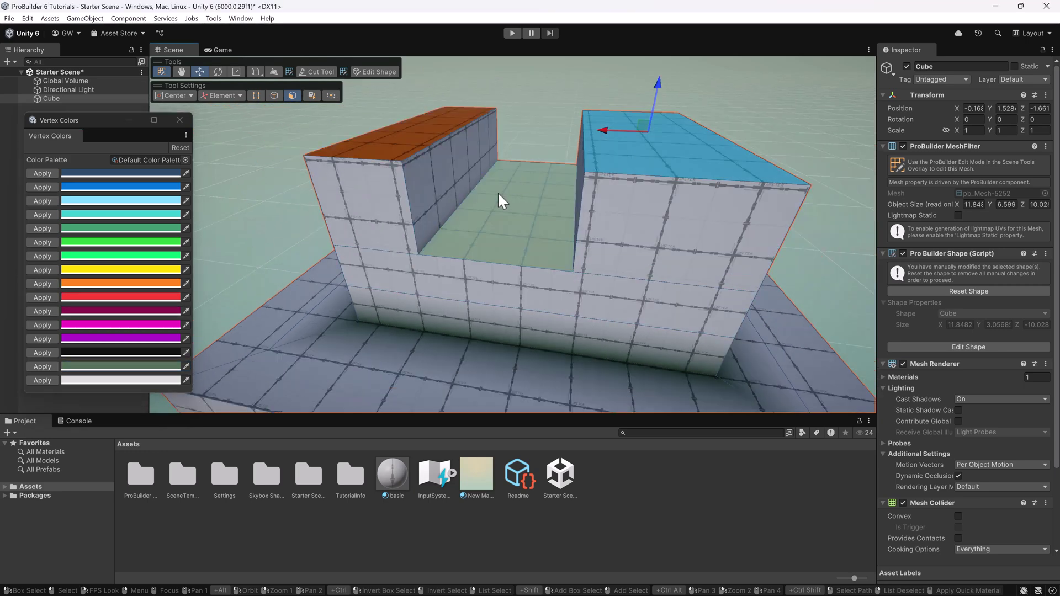
click(81, 282)
click(156, 349)
mouse_move(142, 344)
mouse_down()
mouse_move(133, 340)
mouse_move(145, 341)
mouse_up()
click(49, 283)
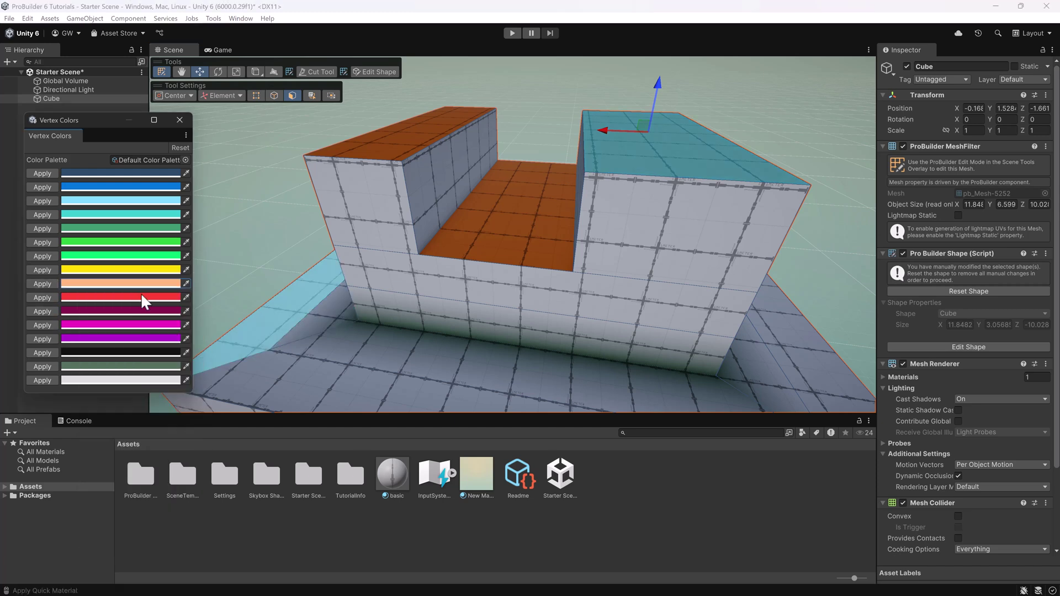
Apply the pale peach vertex color to the channel floor and the narrower raised block's top face
click(482, 228)
shift+click(425, 138)
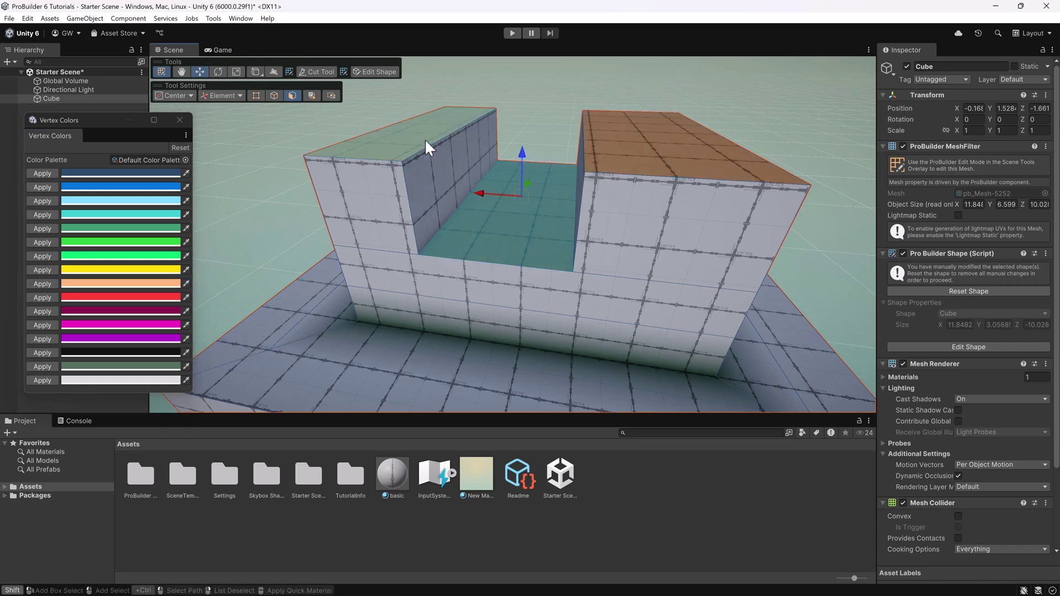
click(42, 283)
Apply the light blue vertex color to the outer ring of faces on the base's ledge
scroll(386, 238, down, 4)
alt+drag(415, 249, 539, 282)
alt+drag(556, 344, 592, 252)
scroll(591, 253, up, 3)
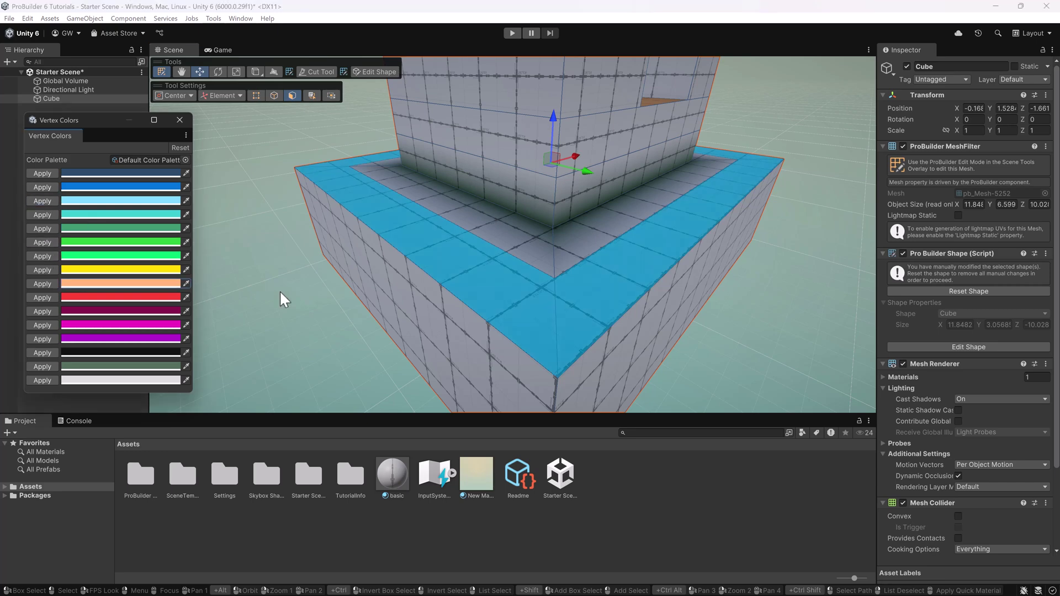
scroll(288, 298, down, 3)
alt+drag(289, 299, 675, 287)
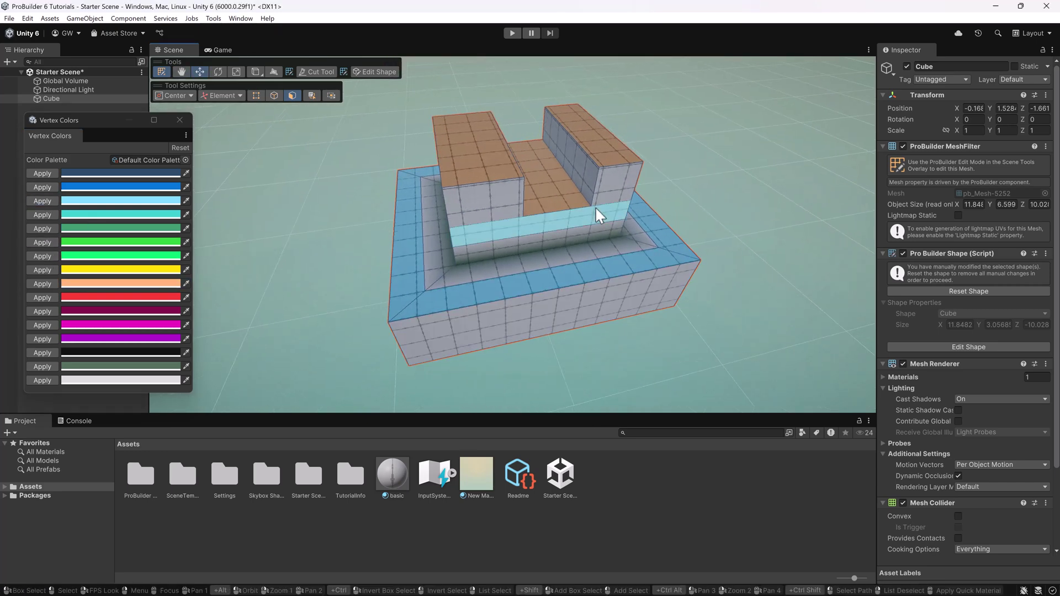
scroll(660, 274, up, 4)
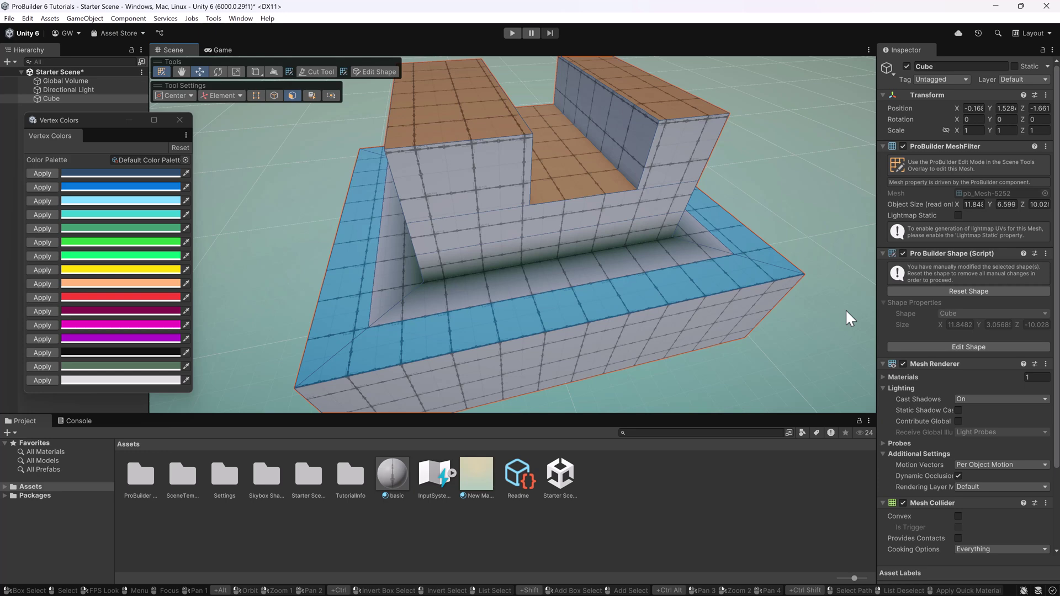
Undo the modelling and painting back to the plain two-tier shape, without the raised blocks, ledge border and vertex colors
scroll(574, 334, down, 2)
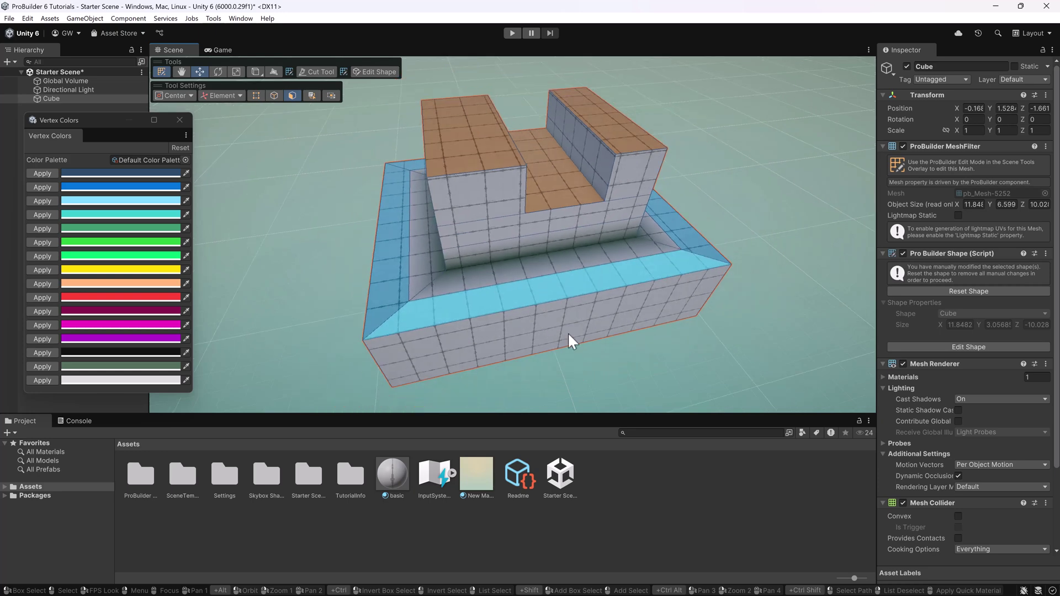
alt+drag(577, 338, 601, 298)
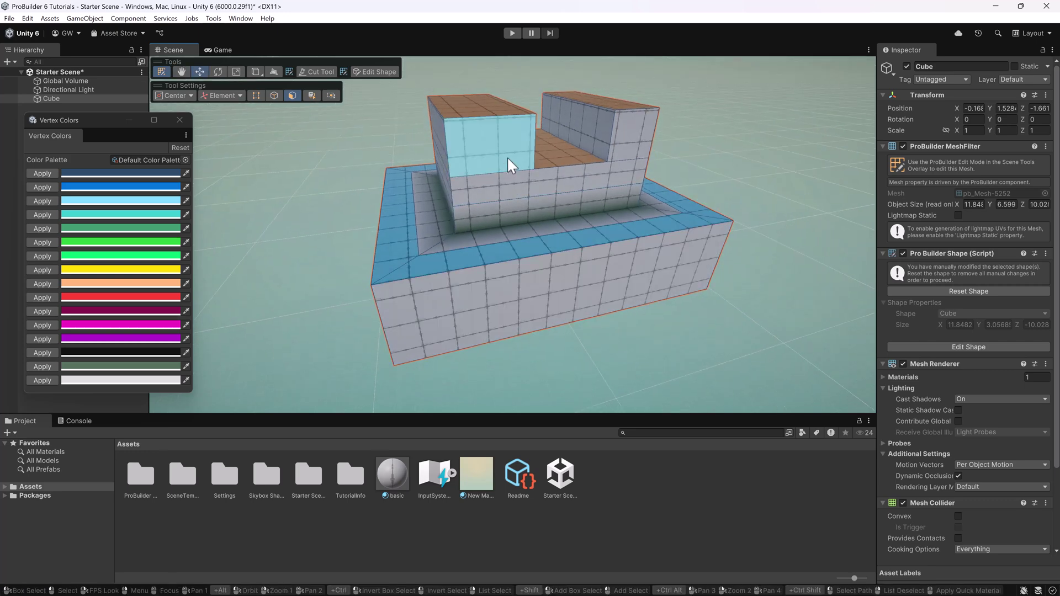
alt+drag(552, 186, 554, 237)
scroll(552, 252, up, 2)
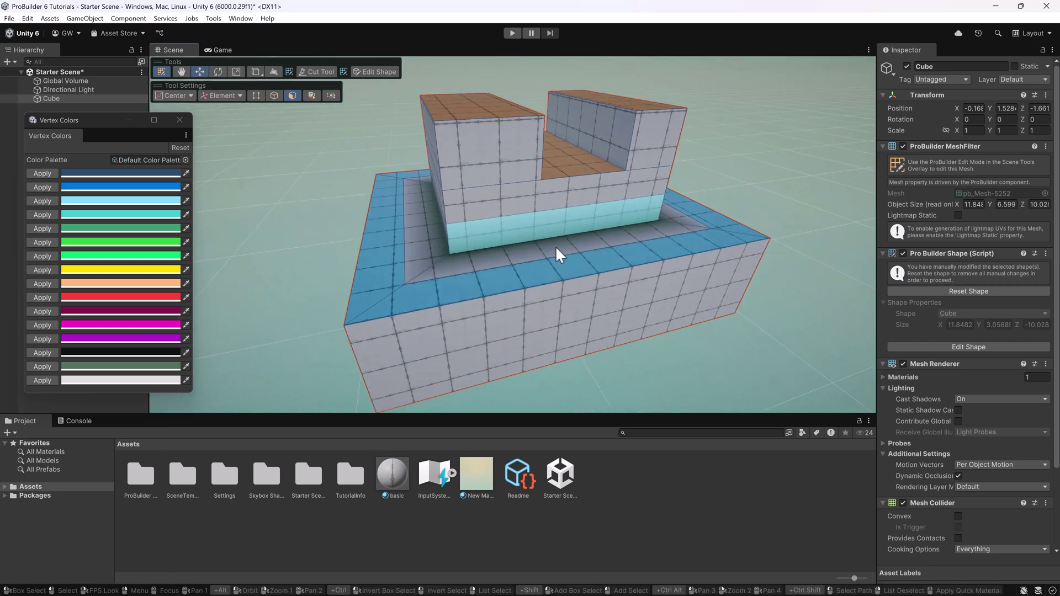
click(512, 163)
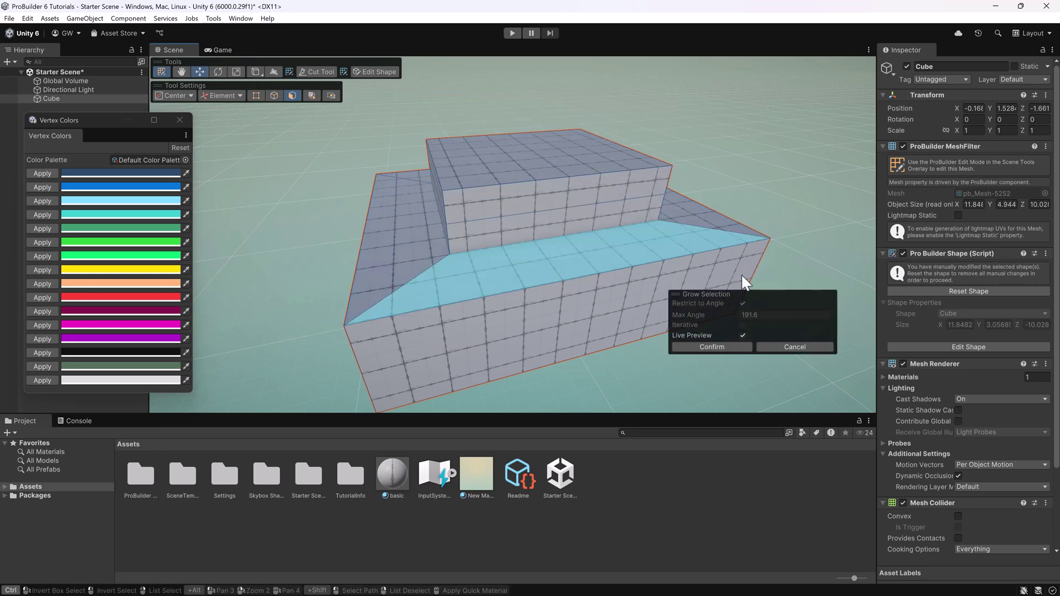
key(ctrl+z)
alt+drag(615, 203, 608, 281)
click(591, 201)
key(ctrl+z)
key(ctrl+z)
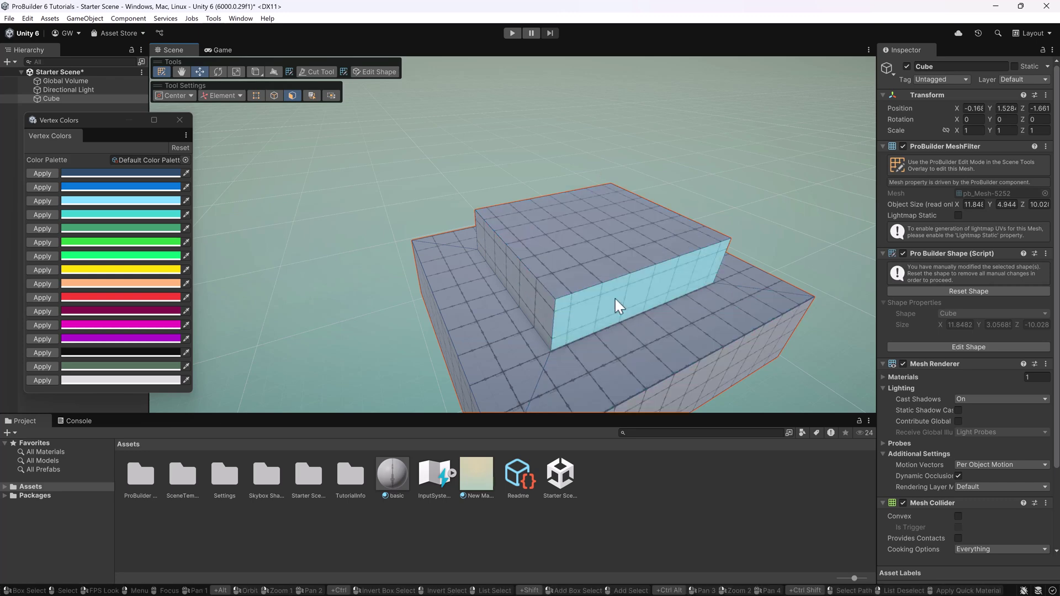
alt+drag(644, 255, 631, 235)
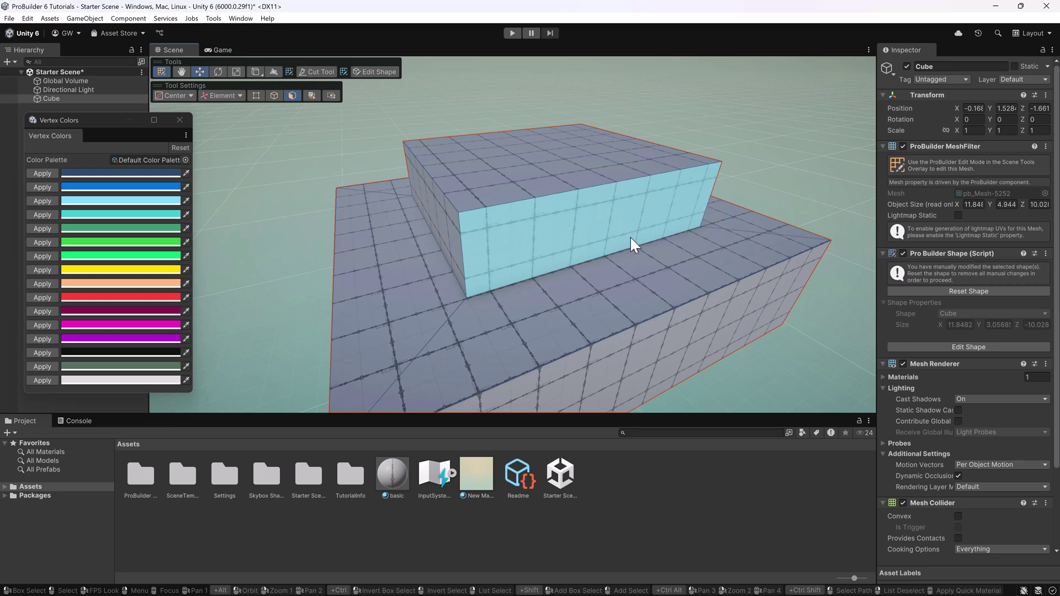
click(535, 183)
alt+drag(588, 237, 619, 261)
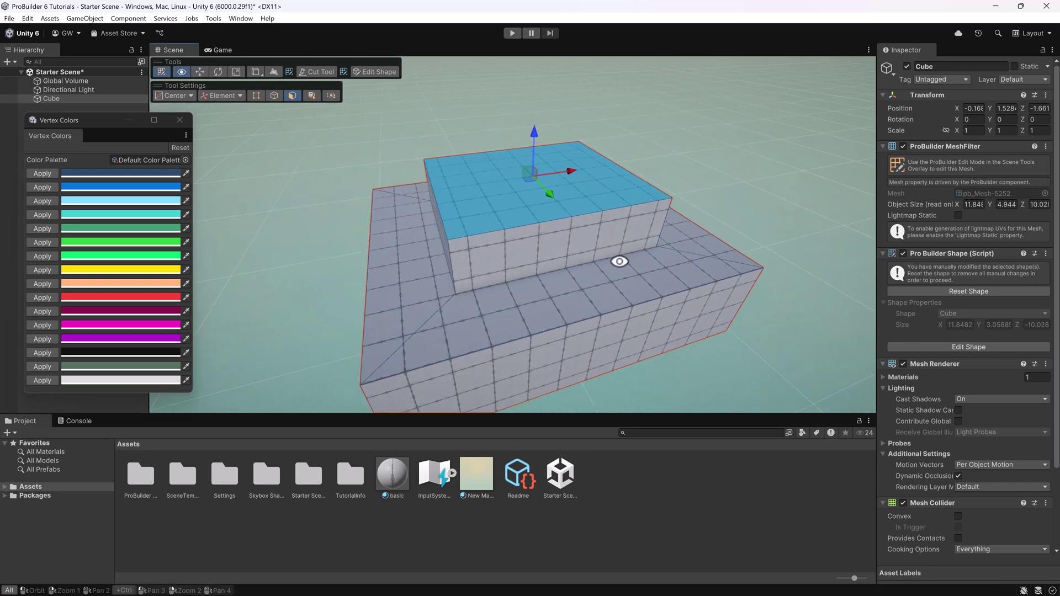
click(87, 421)
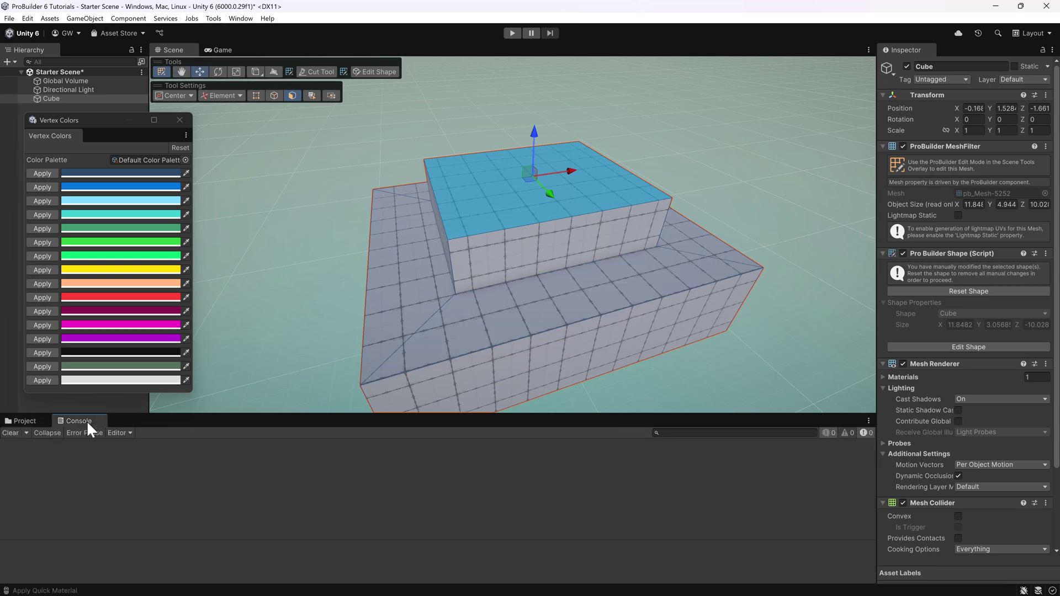
click(22, 420)
Connect the front and back edges of the upper tier's top face and slide the new edge toward the left side
alt+drag(572, 228, 459, 182)
scroll(459, 183, up, 5)
click(272, 96)
click(499, 227)
shift+click(459, 127)
key(alt+e)
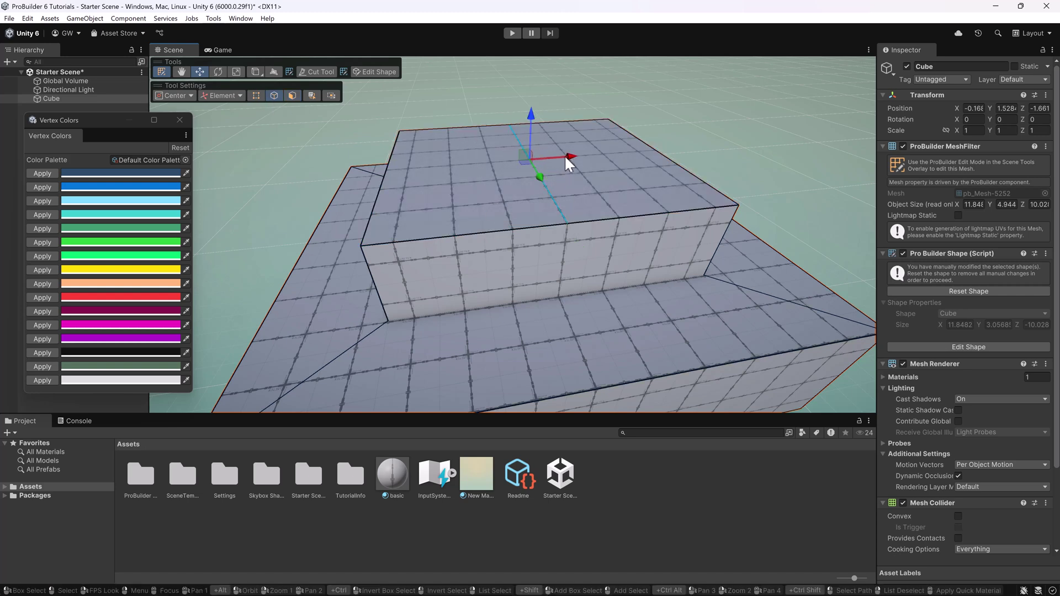
drag(566, 158, 524, 168)
Connect the front and back edges of the larger top face and place the new edge nearer the right side
click(638, 212)
shift+click(559, 122)
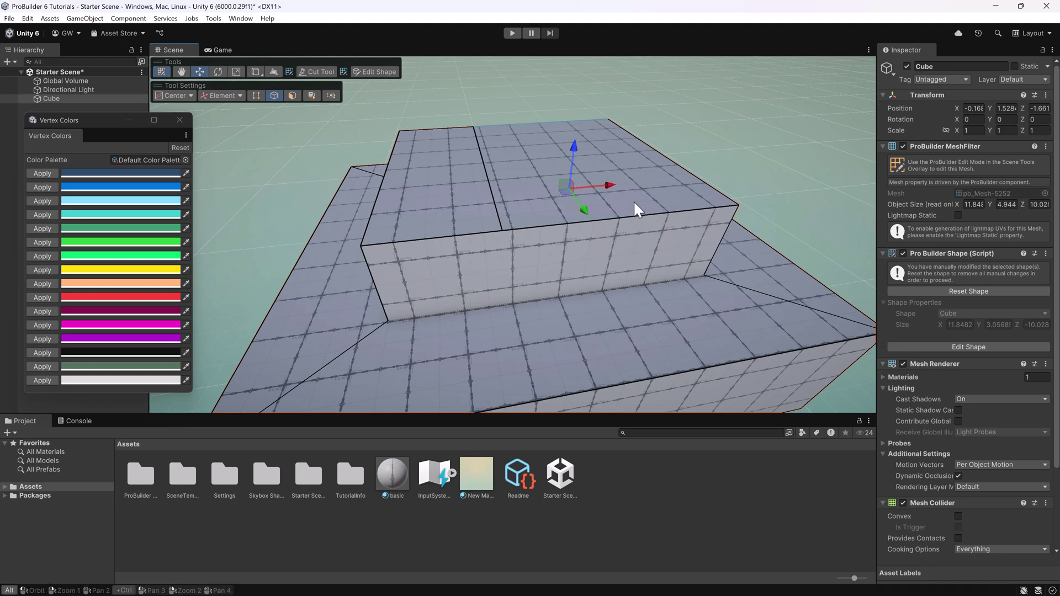
click(647, 222)
shift+click(540, 132)
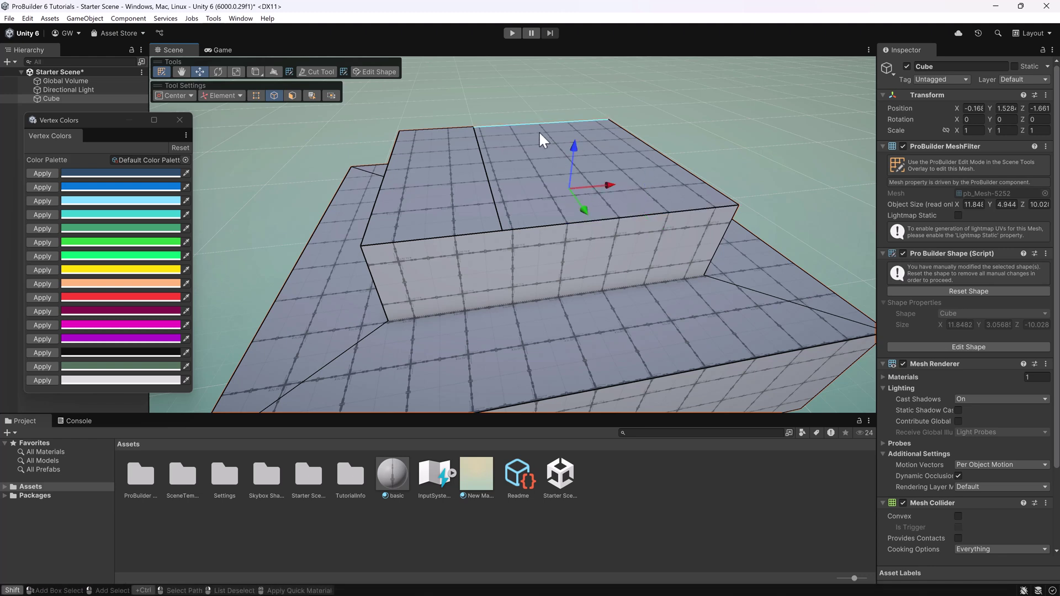
click(628, 217)
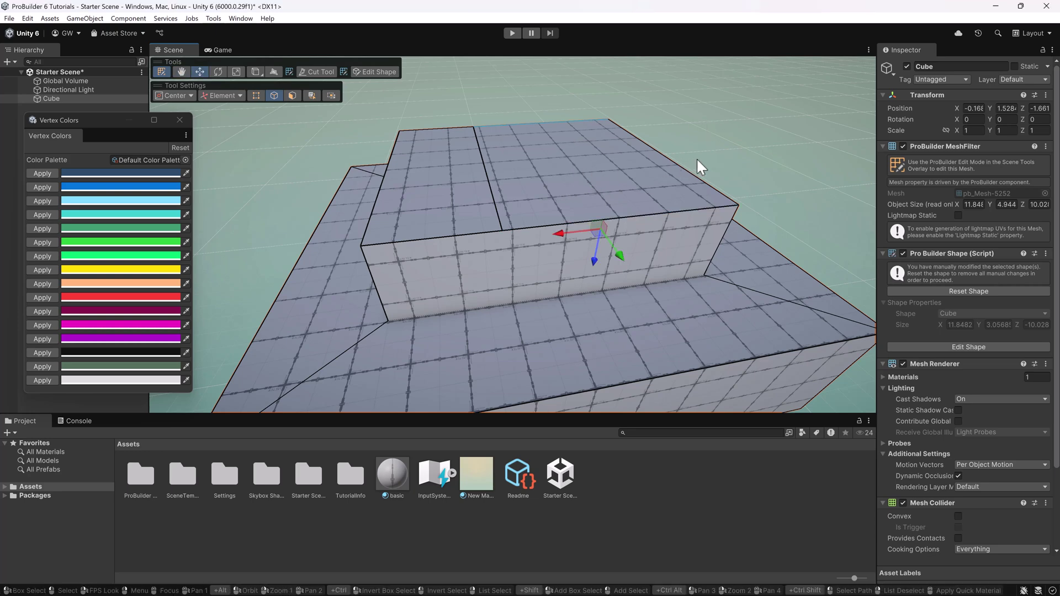
alt+drag(702, 158, 685, 215)
shift+click(641, 281)
shift+click(567, 127)
key(alt+e)
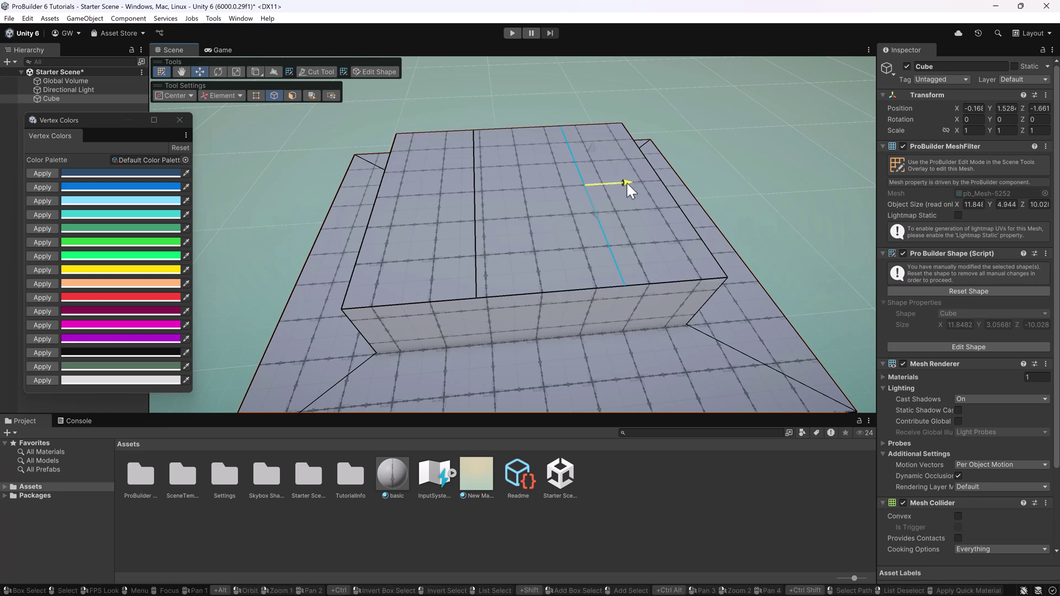
alt+drag(627, 181, 178, 151)
Extrude the two outer top strips upward until the object is about 6.35 units high, forming a channel between them
click(292, 96)
click(441, 166)
shift+click(617, 171)
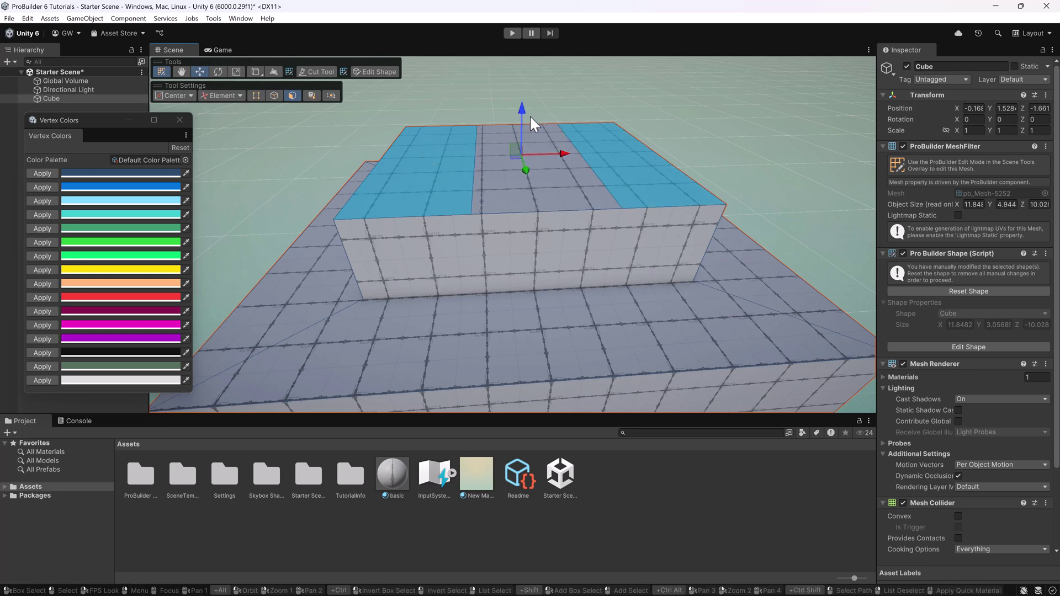
shift+drag(528, 113, 539, 233)
scroll(408, 216, up, 3)
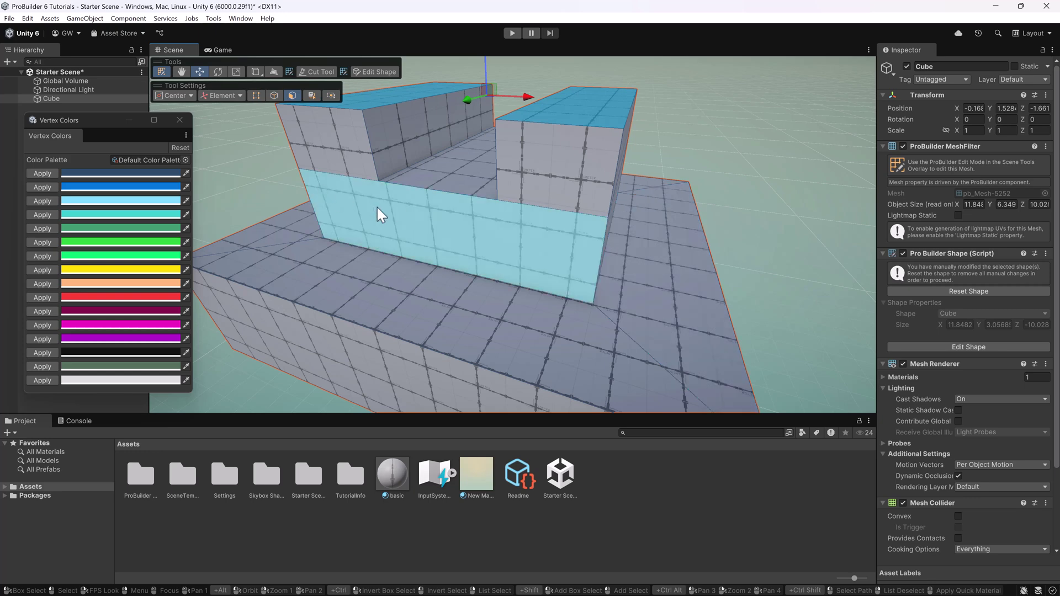
Try the blue vertex color on the entire object with no individual faces selected, and undo it
scroll(430, 268, down, 1)
scroll(430, 269, down, 3)
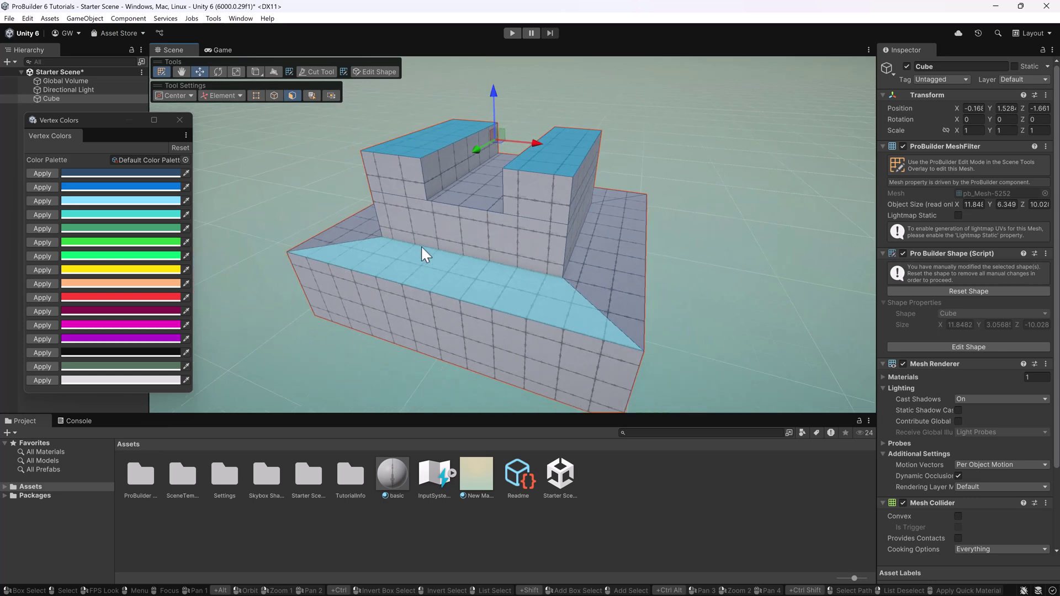
key(Escape)
click(42, 187)
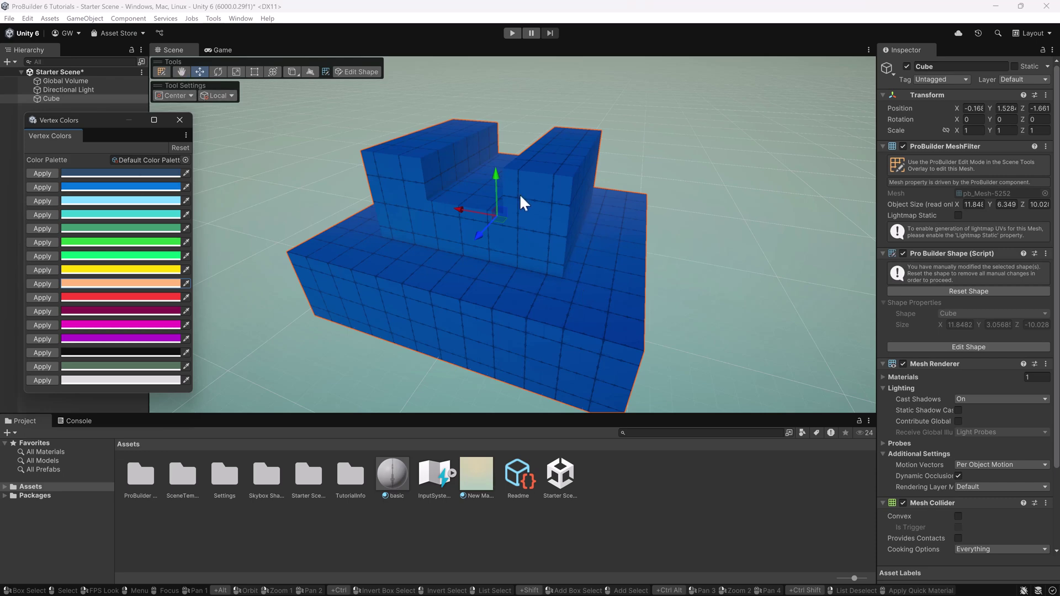
key(ctrl)
ctrl+click(623, 226)
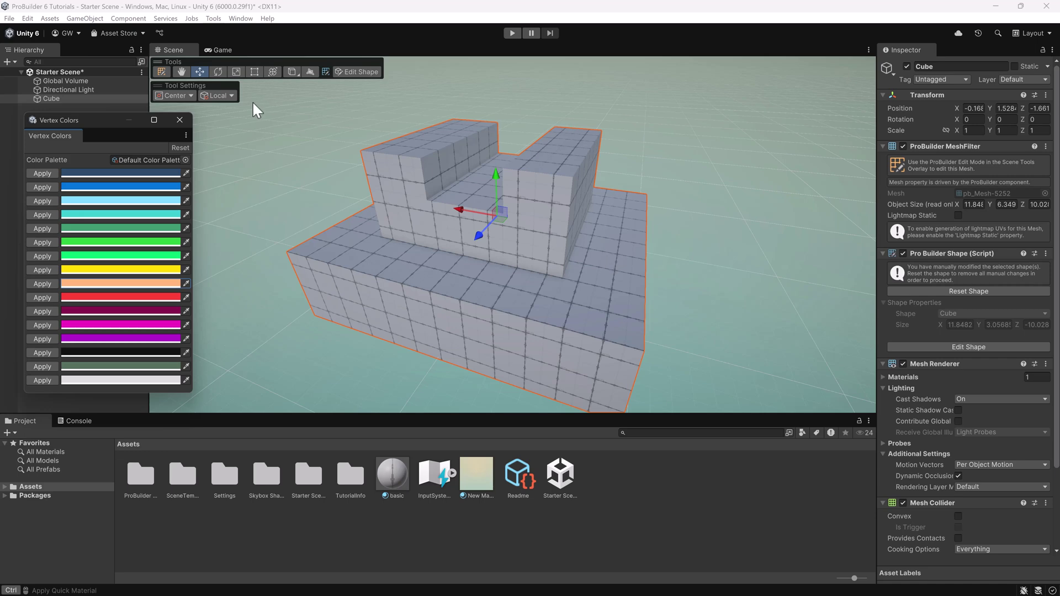
Apply the peach vertex color to the channel floor and the top faces of both raised blocks
click(158, 74)
scroll(535, 260, up, 5)
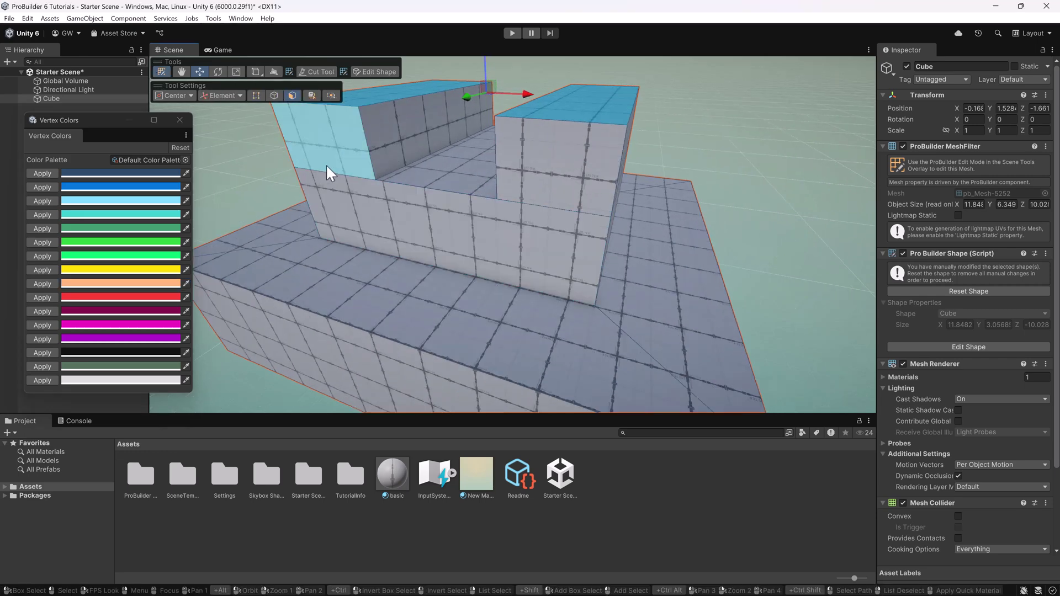
scroll(442, 276, down, 3)
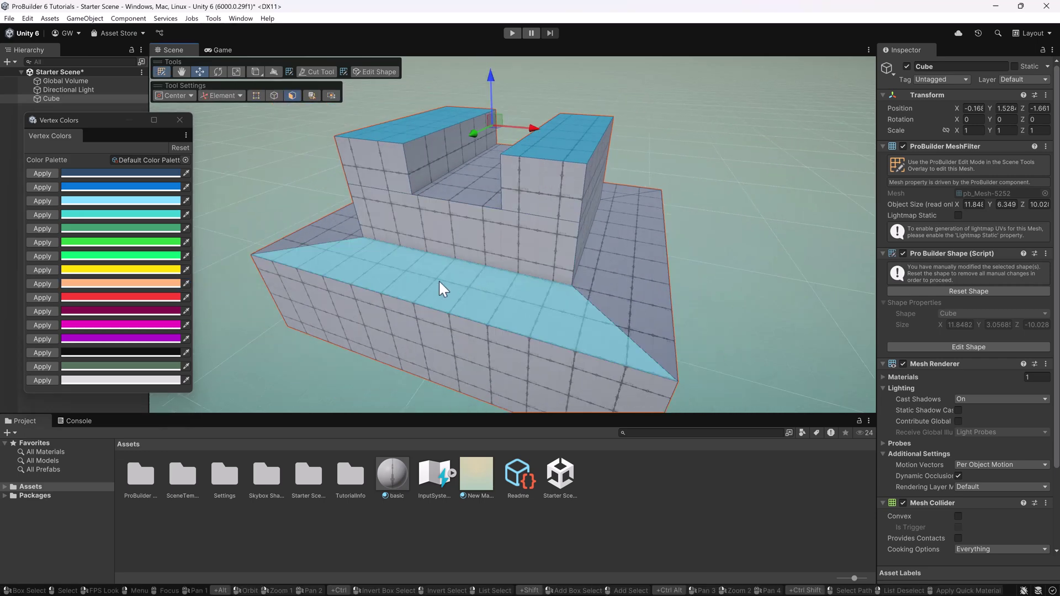
click(468, 172)
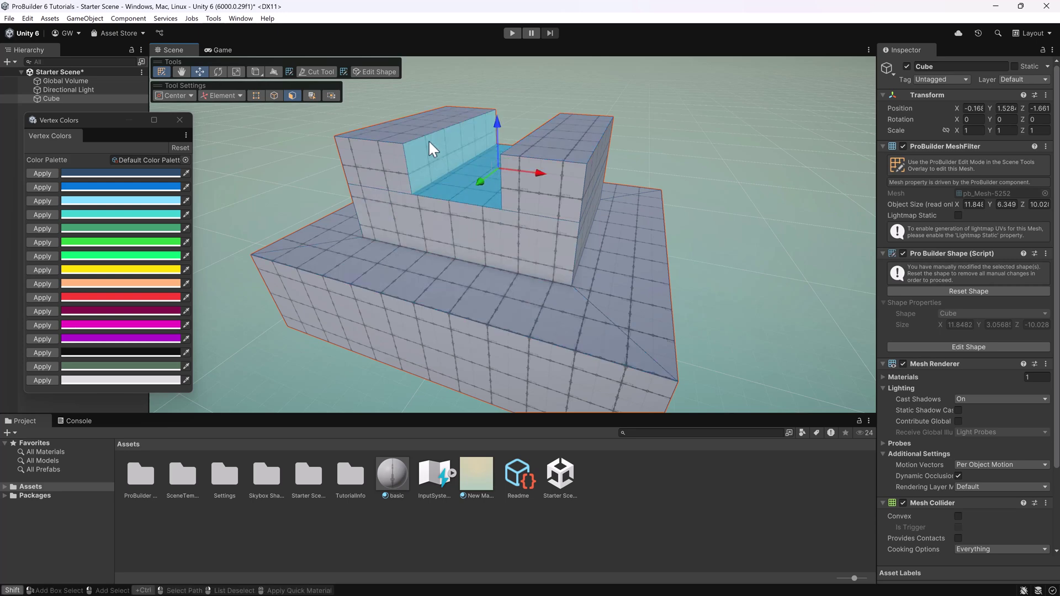
shift+click(551, 135)
scroll(553, 243, up, 3)
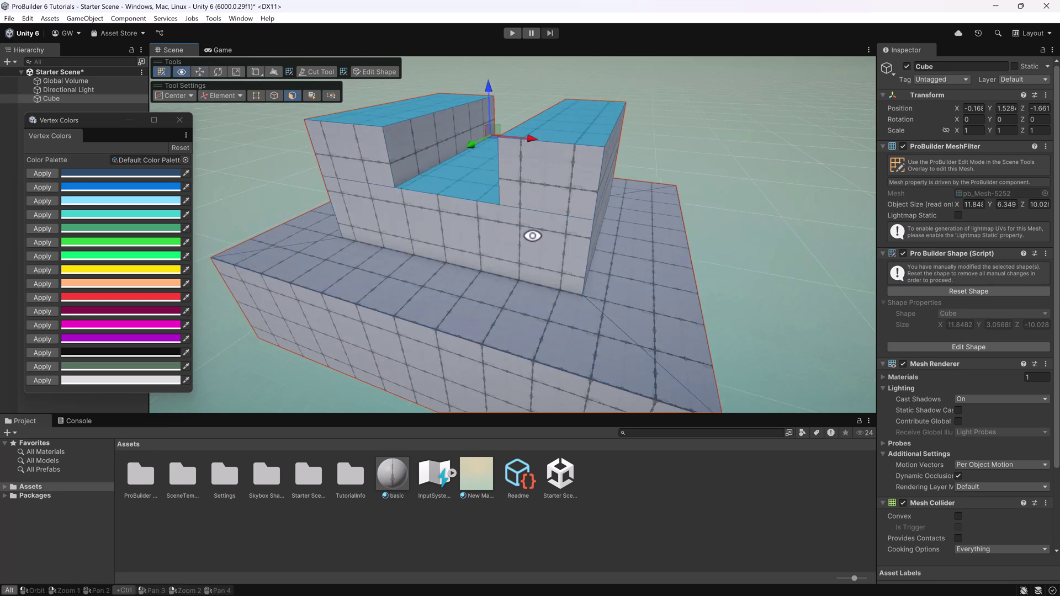
shift+click(311, 144)
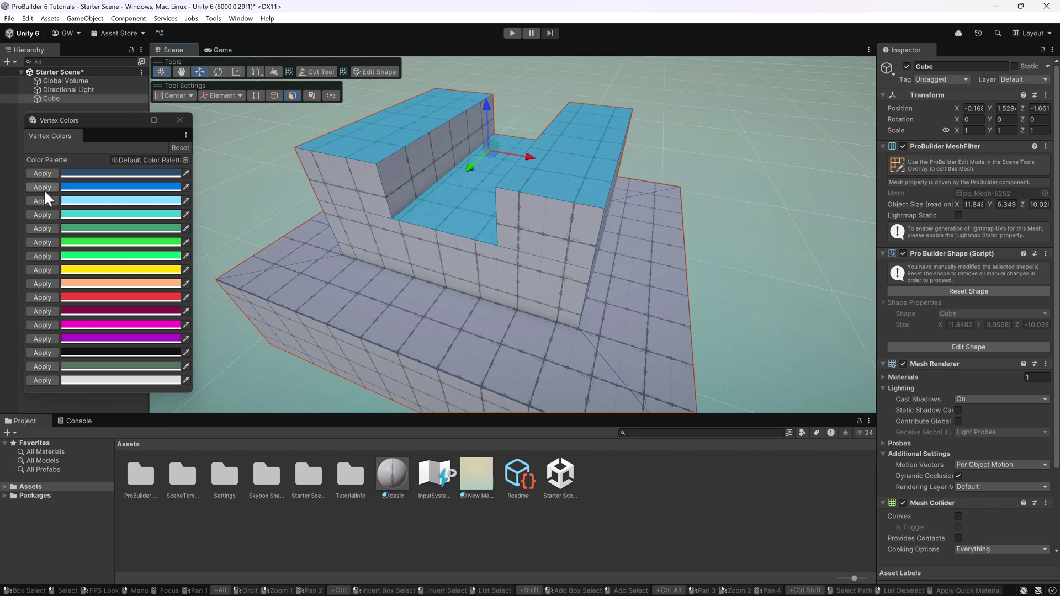
click(51, 281)
Clear the face selection and examine the painted top faces and the side walls from several angles
scroll(492, 272, down, 2)
click(591, 108)
scroll(481, 216, down, 1)
alt+drag(477, 220, 570, 213)
scroll(570, 213, up, 4)
scroll(568, 213, down, 5)
alt+drag(411, 246, 578, 239)
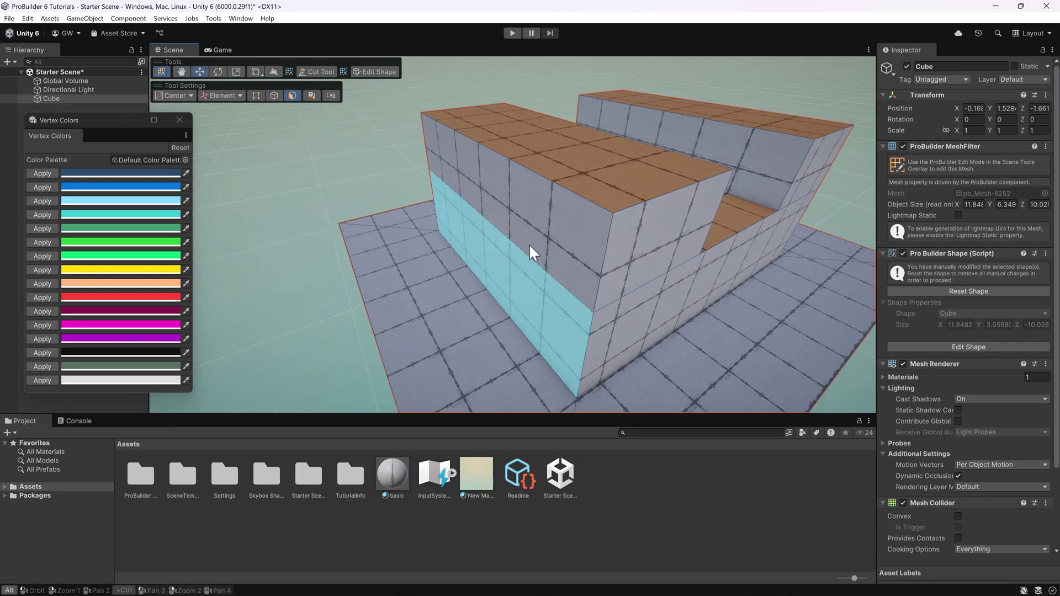
scroll(661, 333, up, 4)
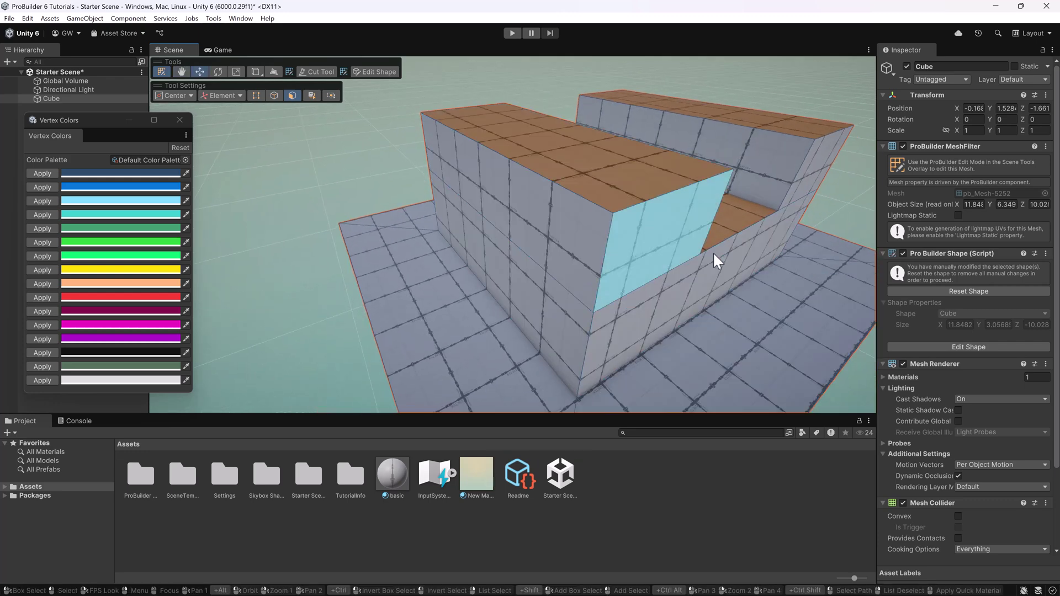
alt+drag(777, 281, 568, 256)
alt+drag(662, 322, 288, 124)
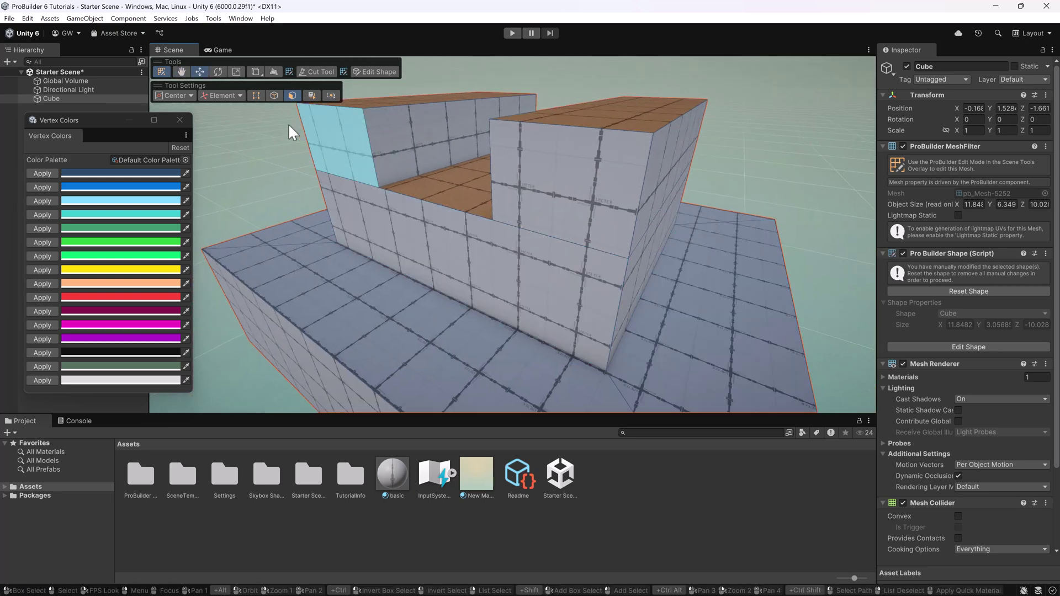
Select the edge loop where the upper tier's walls meet the base's ledge
click(273, 95)
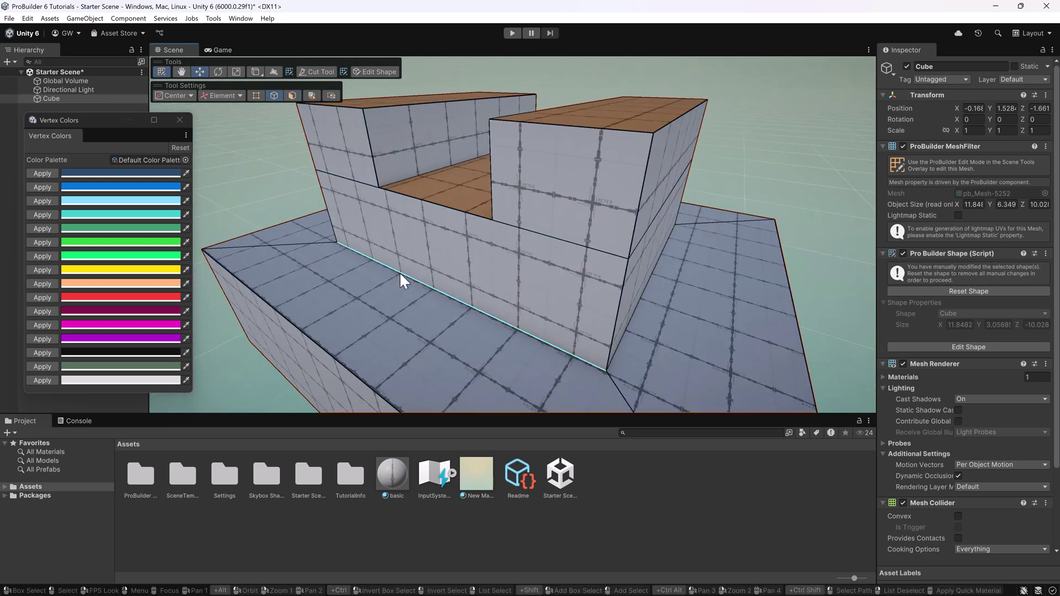
scroll(405, 281, down, 4)
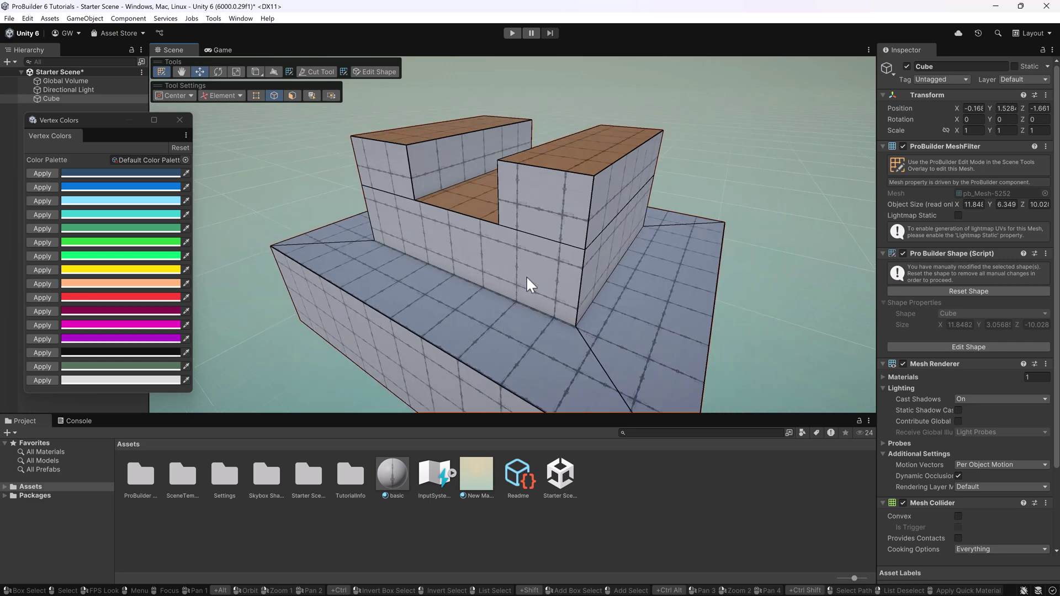
click(492, 299)
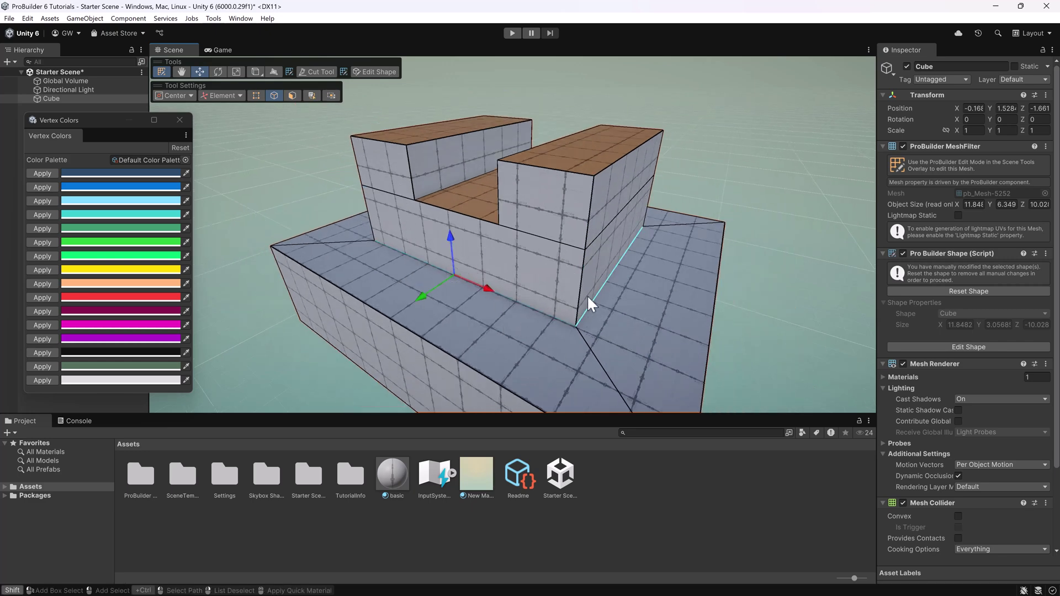
right_click(513, 316)
mouse_move(584, 343)
click(700, 338)
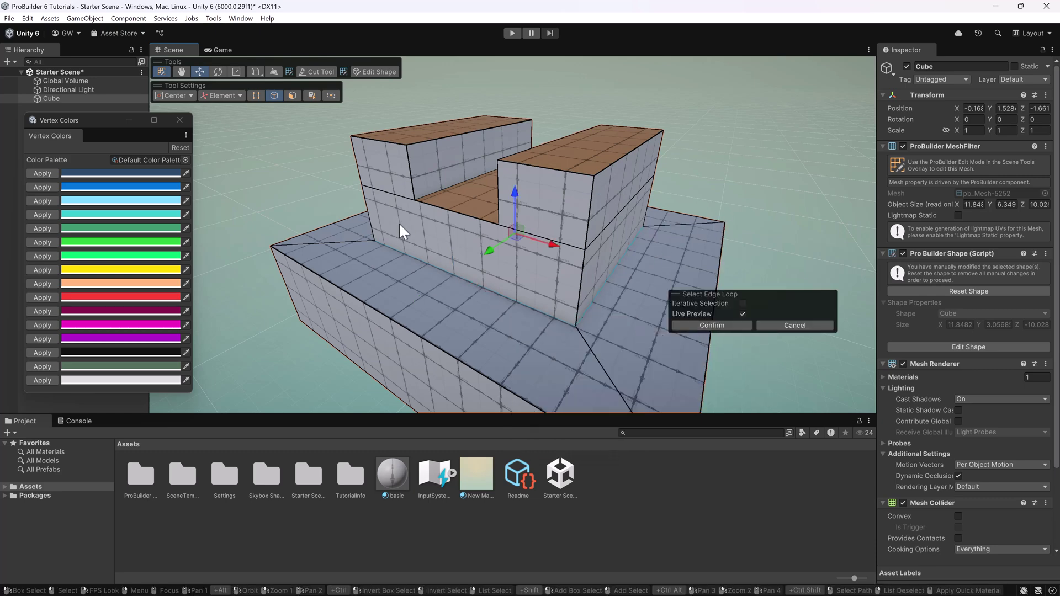
alt+drag(385, 222, 591, 231)
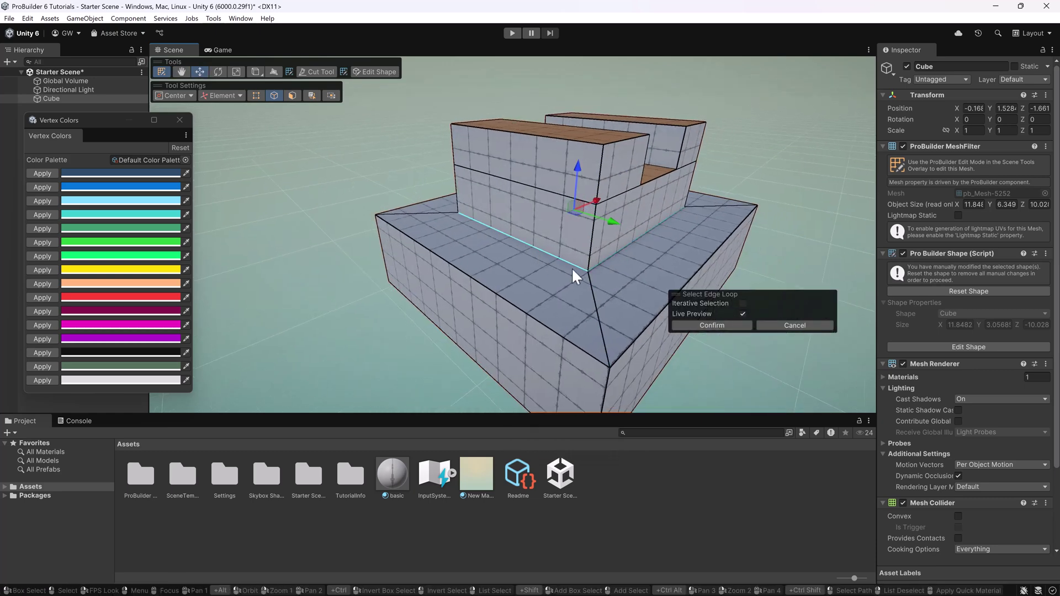
alt+drag(574, 276, 497, 287)
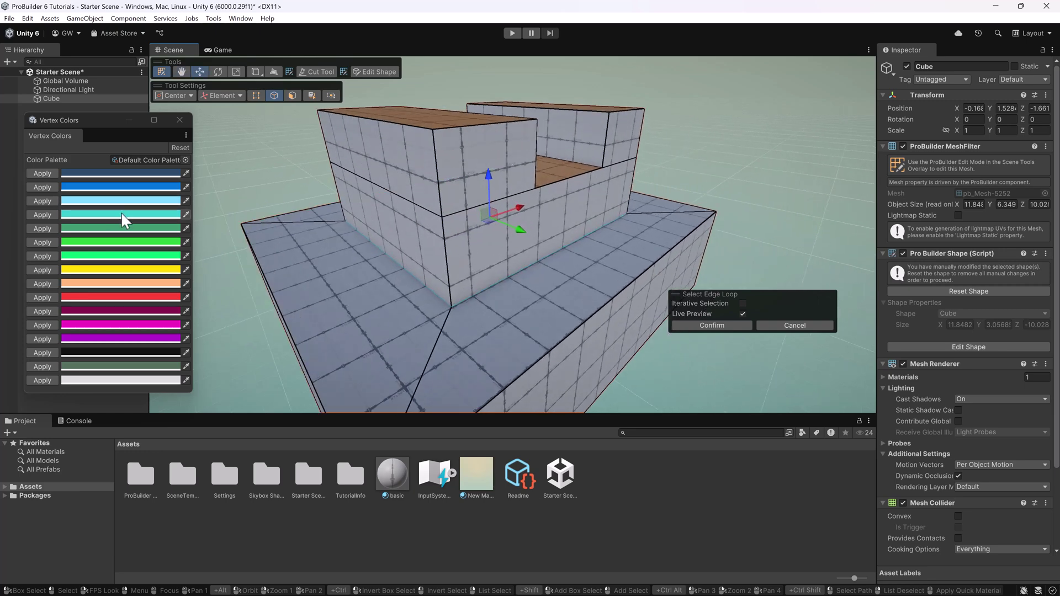
Apply the medium green vertex color to the edge loop around the foot of the upper tier as fake shading
click(50, 229)
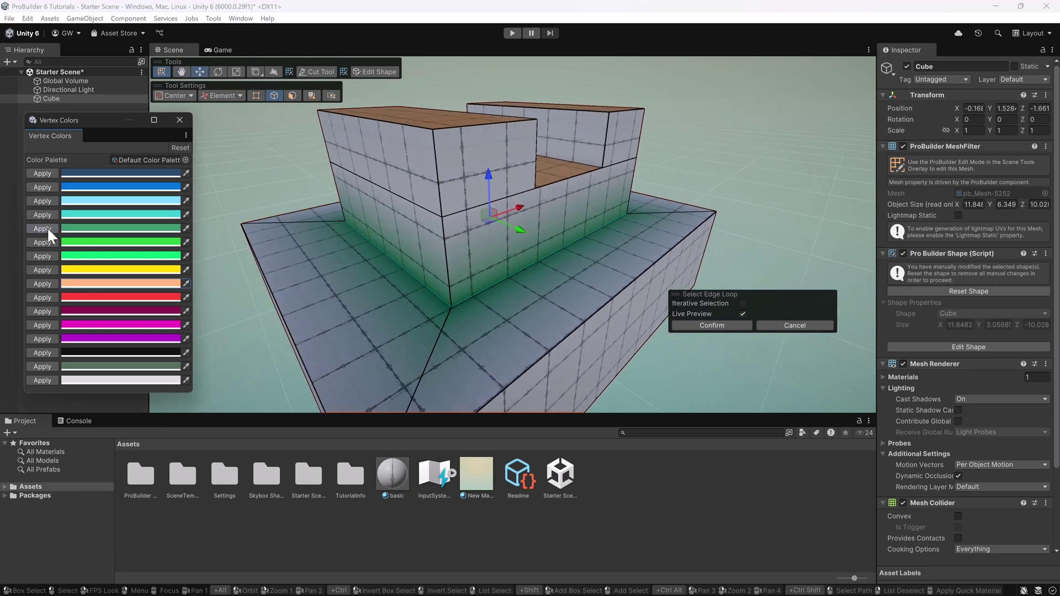
alt+drag(679, 194, 635, 193)
scroll(486, 279, up, 5)
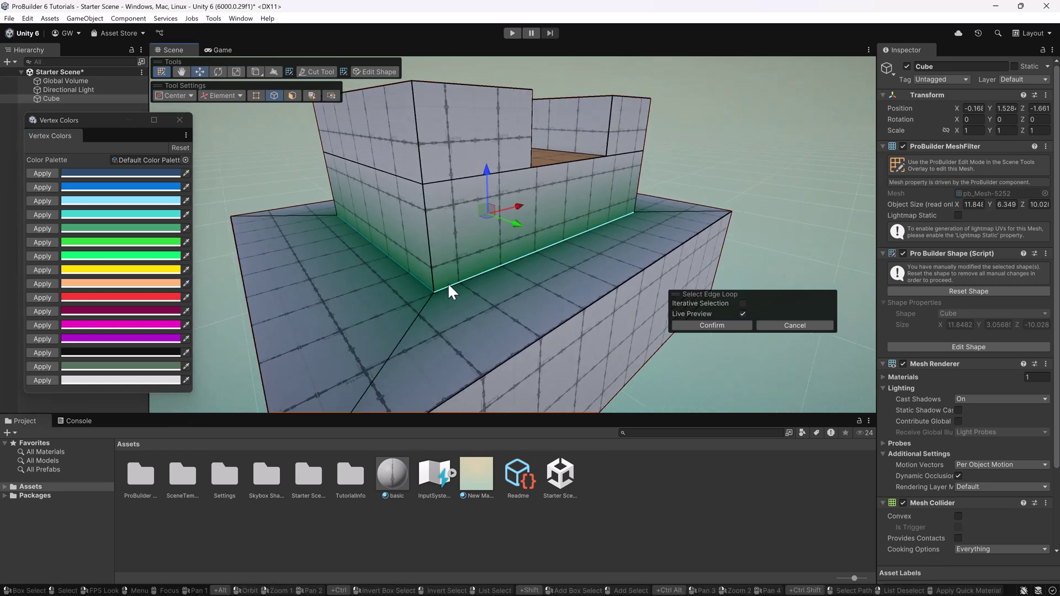
scroll(533, 258, down, 2)
alt+drag(533, 256, 563, 267)
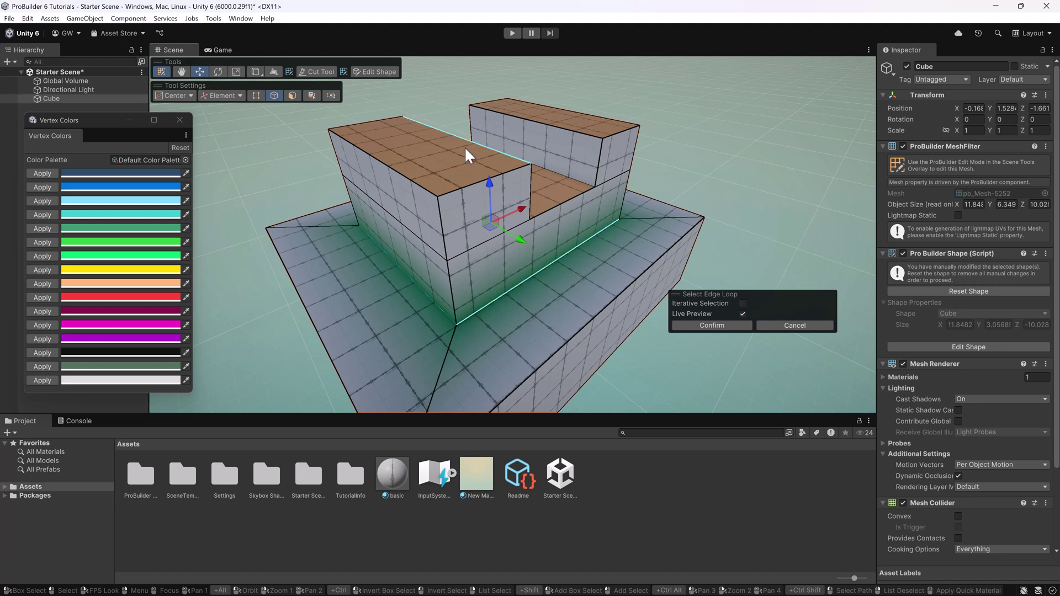
Select the single edge where the upper tier's open-ended wall meets the ledge and examine the green shading around it
click(294, 97)
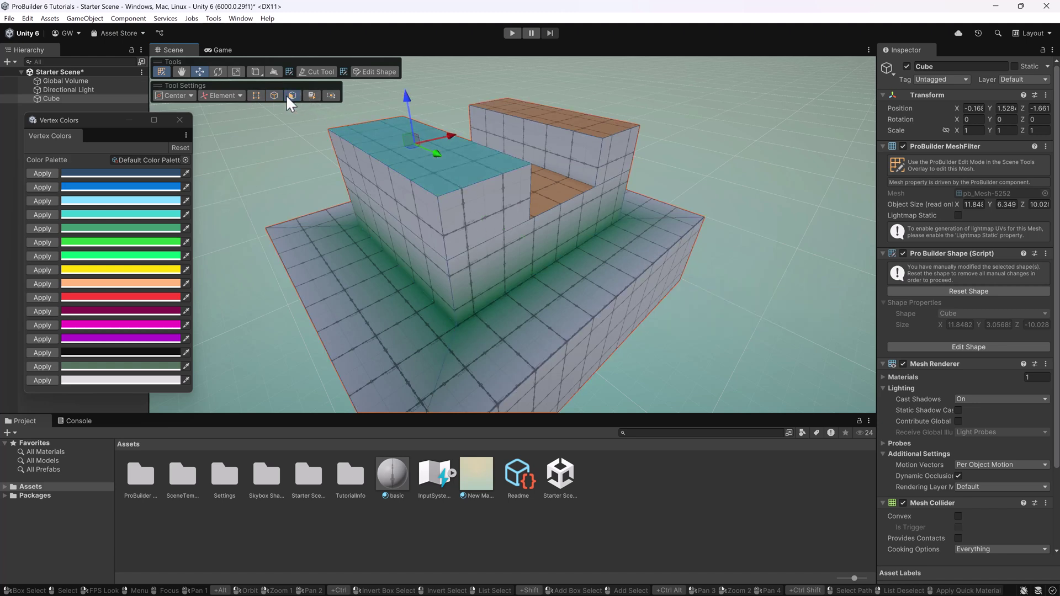
click(497, 310)
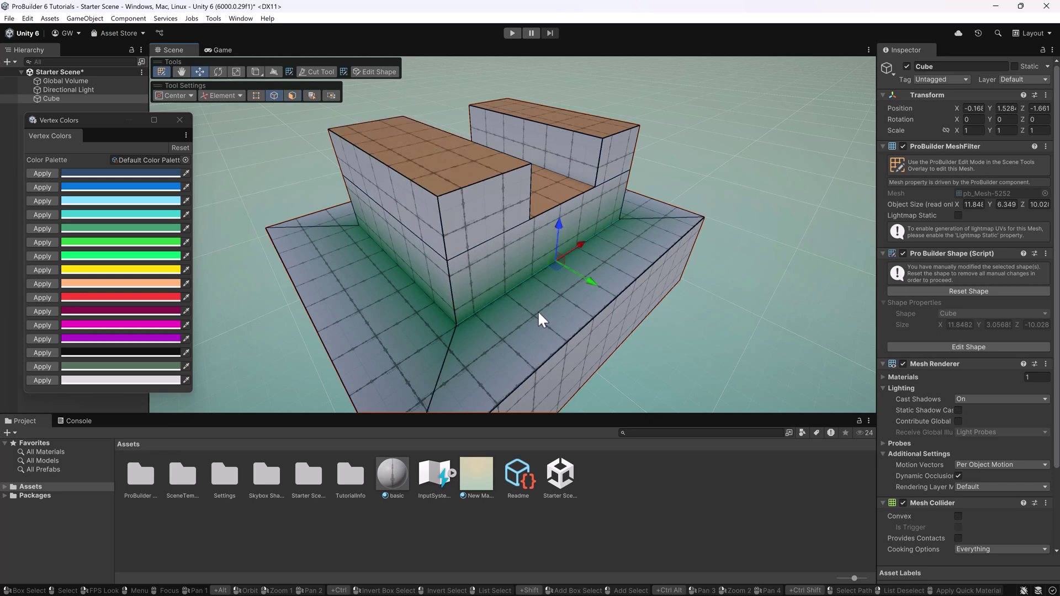
alt+drag(540, 319, 452, 300)
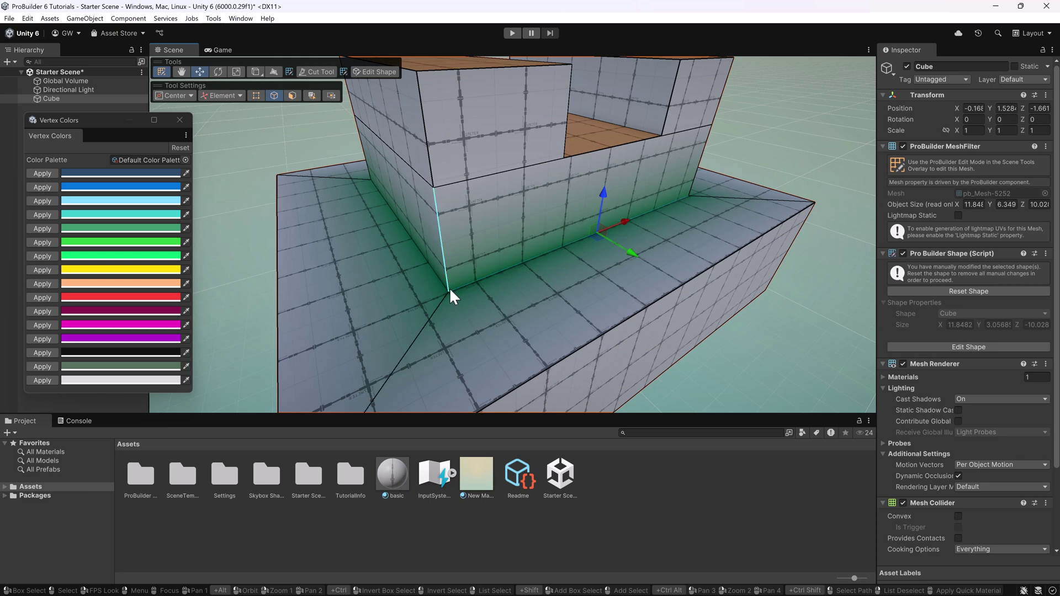
scroll(519, 309, down, 5)
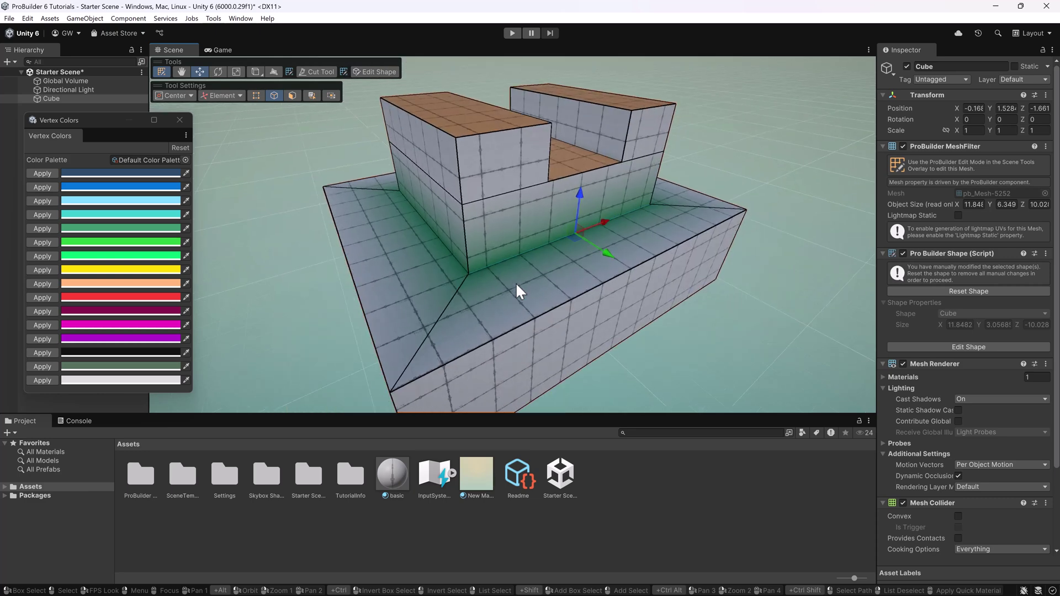
Select the single corner vertex at the foot of the upper tier in vertex mode
click(260, 99)
alt+drag(488, 234, 502, 218)
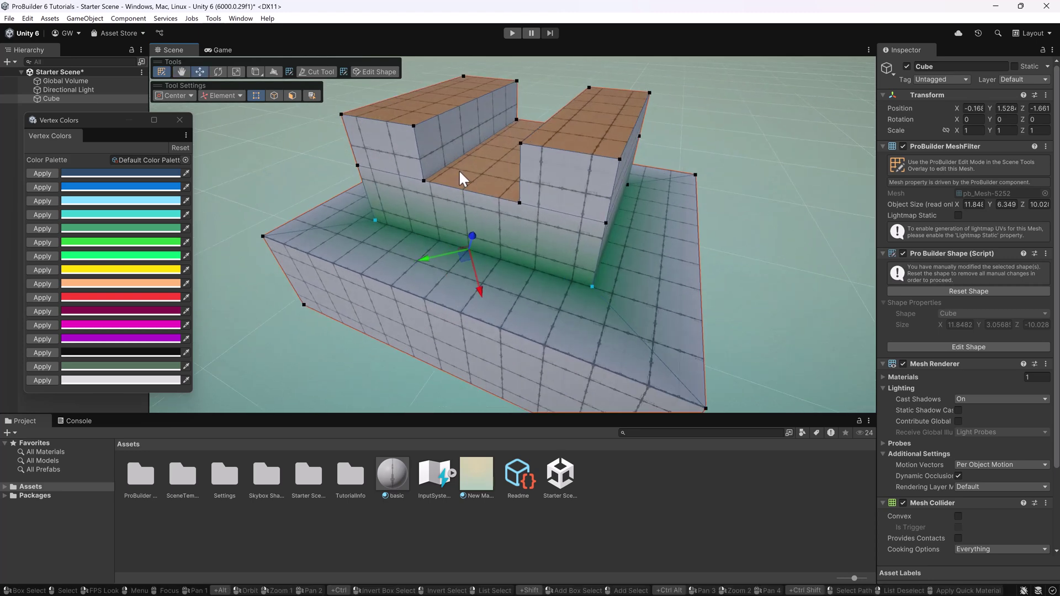
middle_drag(447, 154, 454, 183)
scroll(455, 183, up, 3)
scroll(456, 187, down, 1)
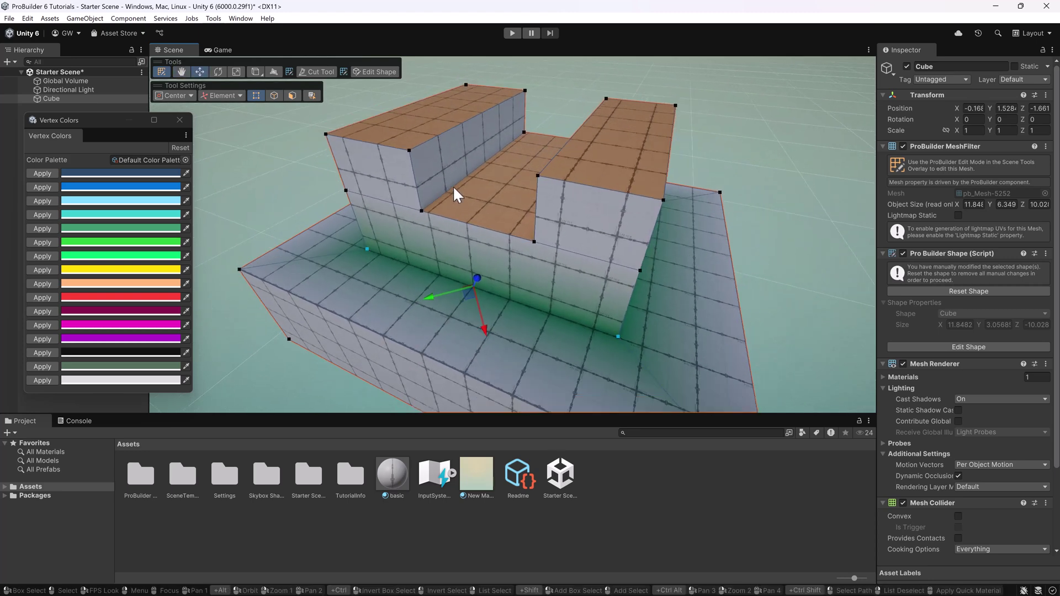
alt+drag(459, 194, 528, 221)
click(563, 213)
middle_drag(545, 241, 585, 289)
scroll(613, 296, up, 3)
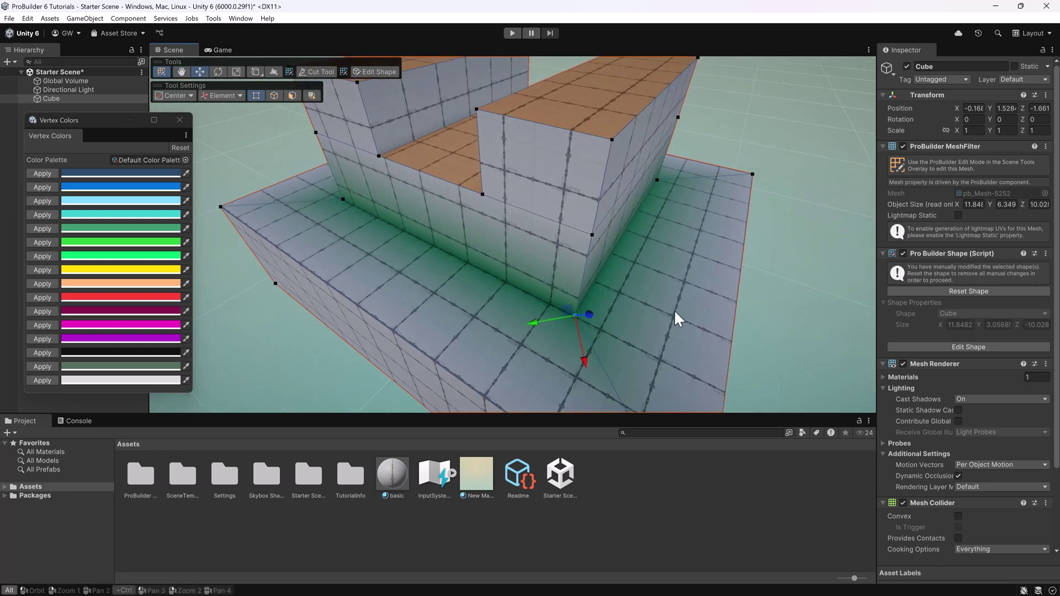
Set the handle orientation for the selected corner vertex to Local
alt+drag(680, 317, 639, 253)
click(223, 96)
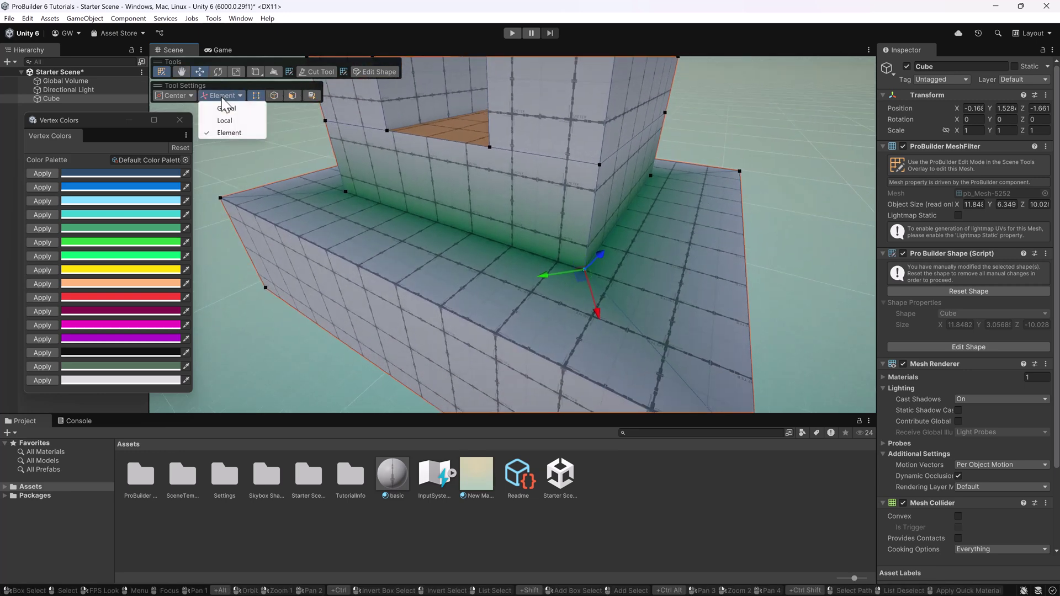
click(235, 122)
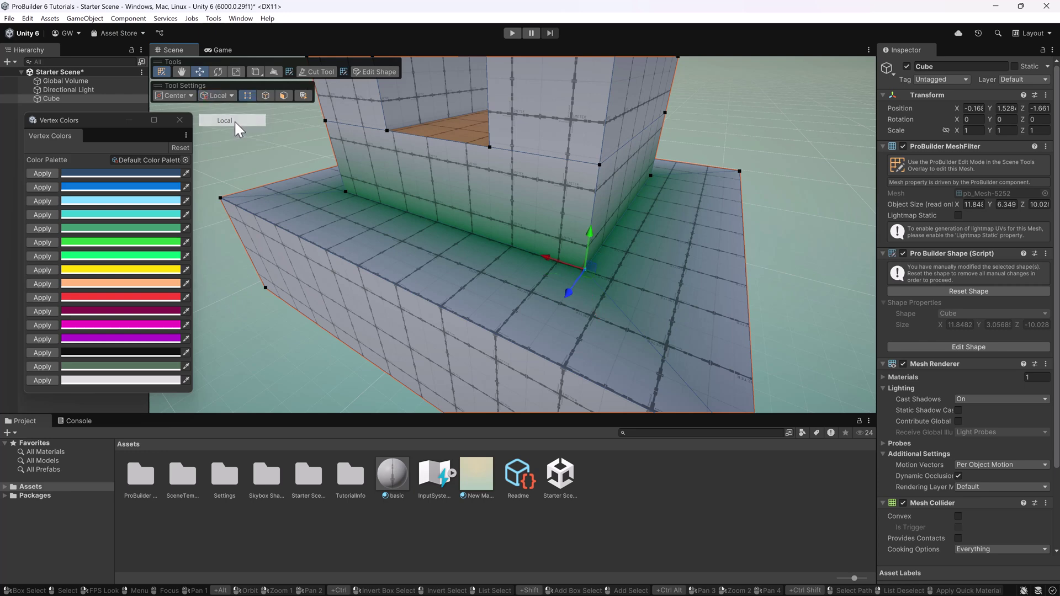
key(alt)
alt+drag(650, 275, 596, 287)
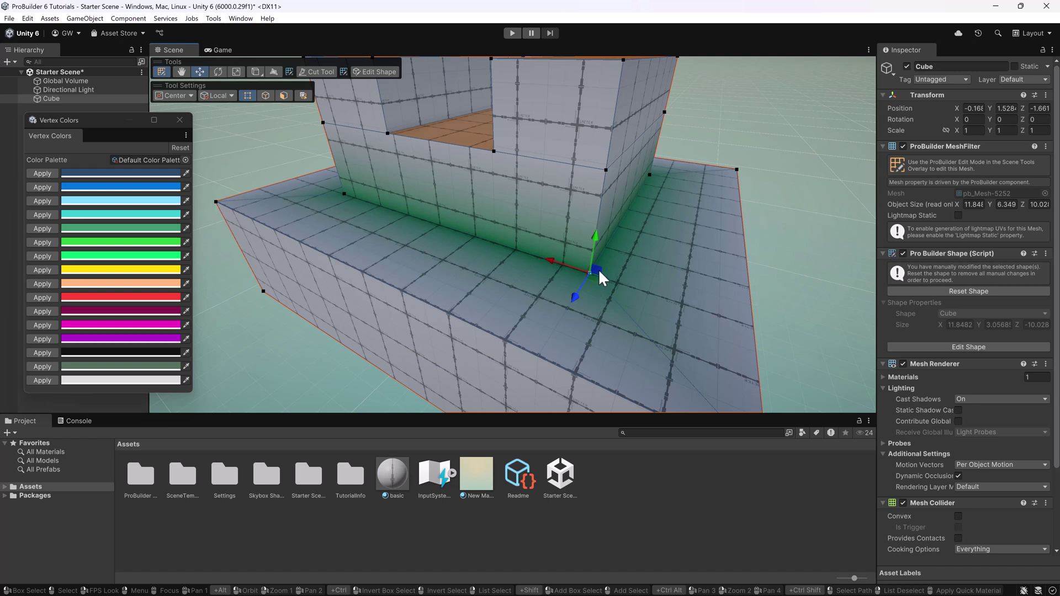
Change the palette's medium green to a muted brown, hexadecimal 7F7550
click(84, 229)
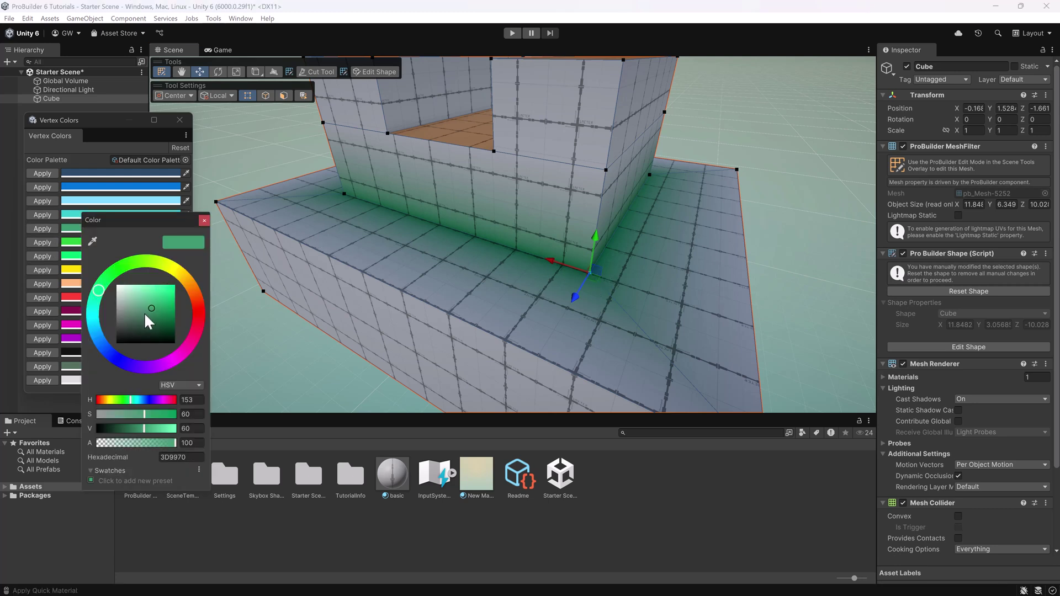
mouse_move(145, 315)
mouse_down()
mouse_move(183, 282)
mouse_move(179, 289)
mouse_up()
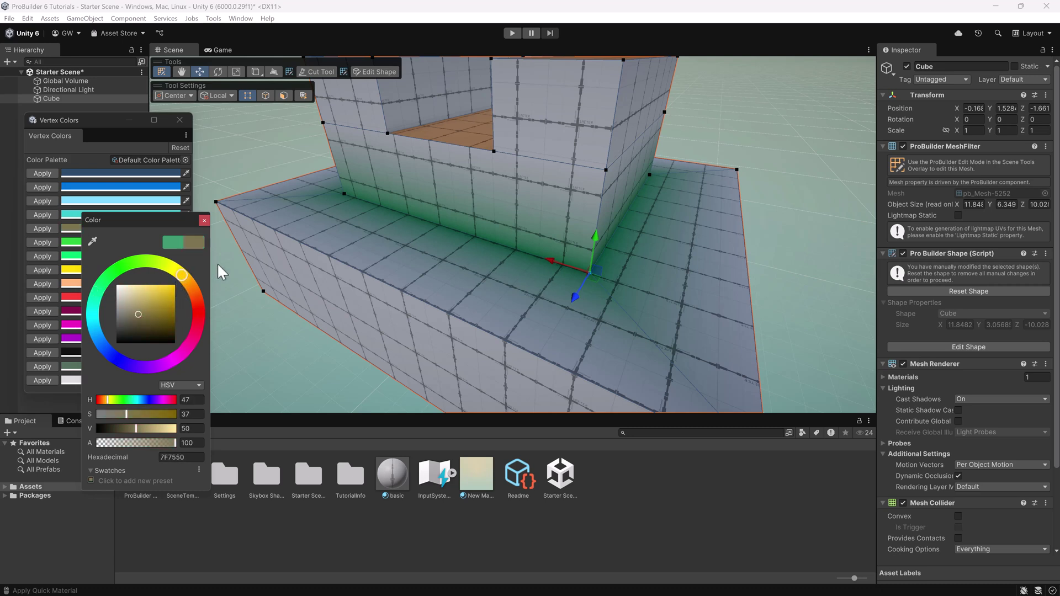
click(205, 221)
Apply the muted brown vertex color to the selected corner vertex and compare it with the green corners
scroll(635, 303, down, 3)
scroll(635, 303, up, 2)
alt+drag(654, 267, 571, 266)
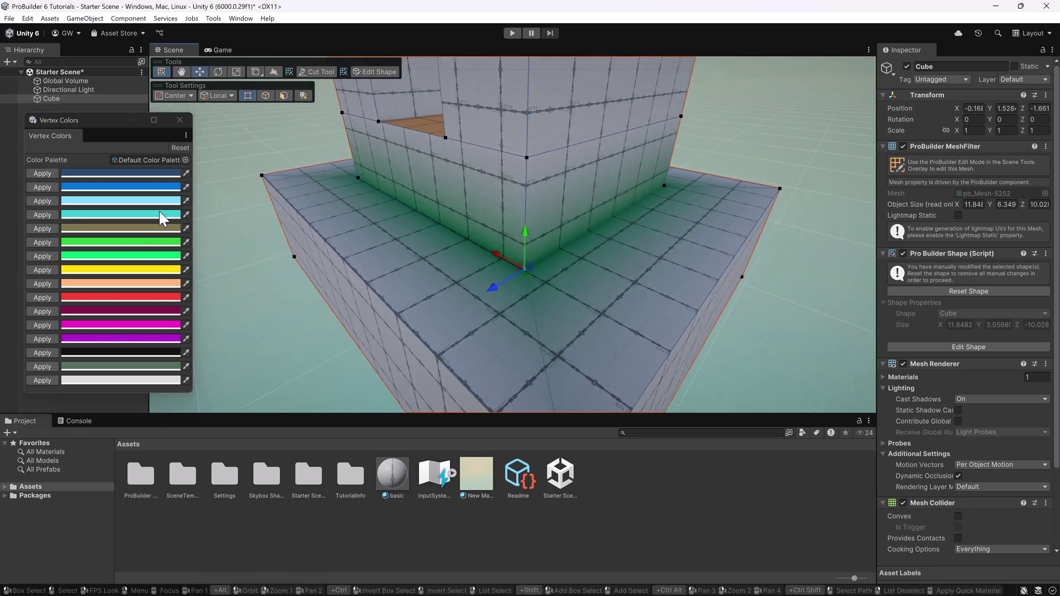
click(53, 230)
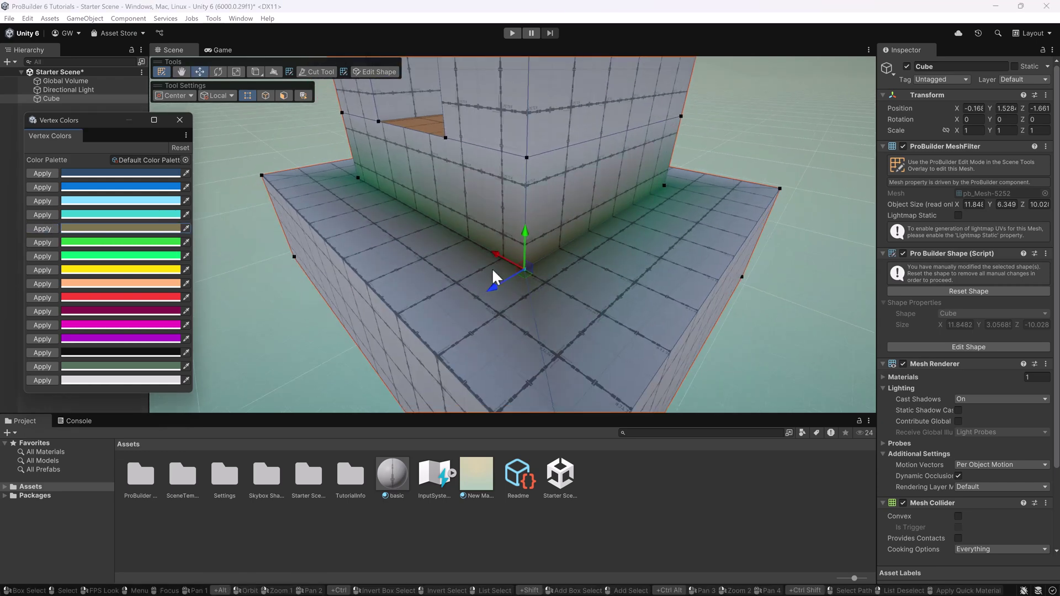
scroll(442, 326, down, 5)
alt+drag(445, 296, 606, 214)
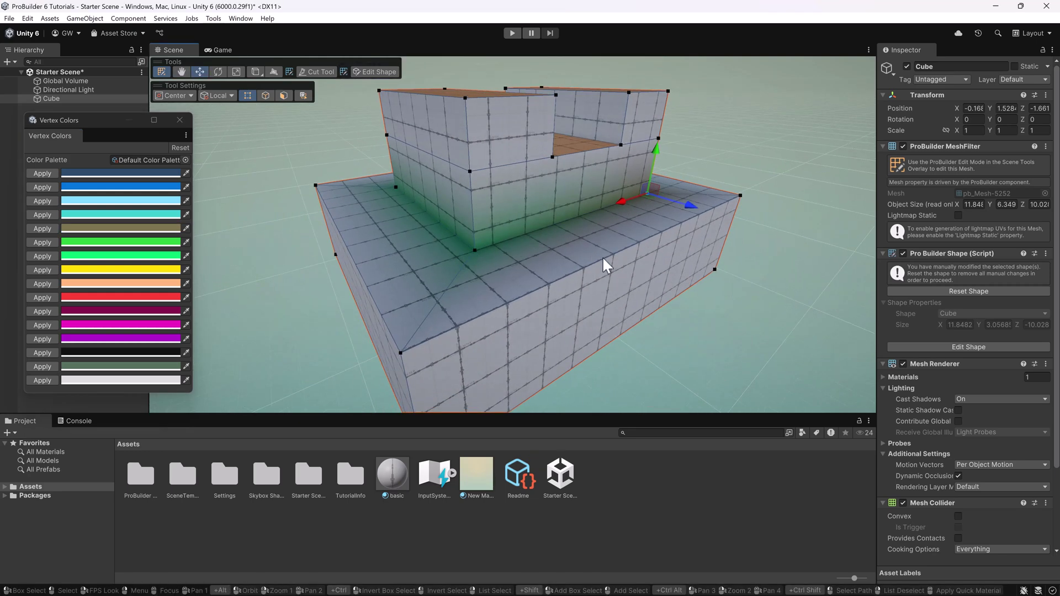
alt+drag(605, 267, 442, 277)
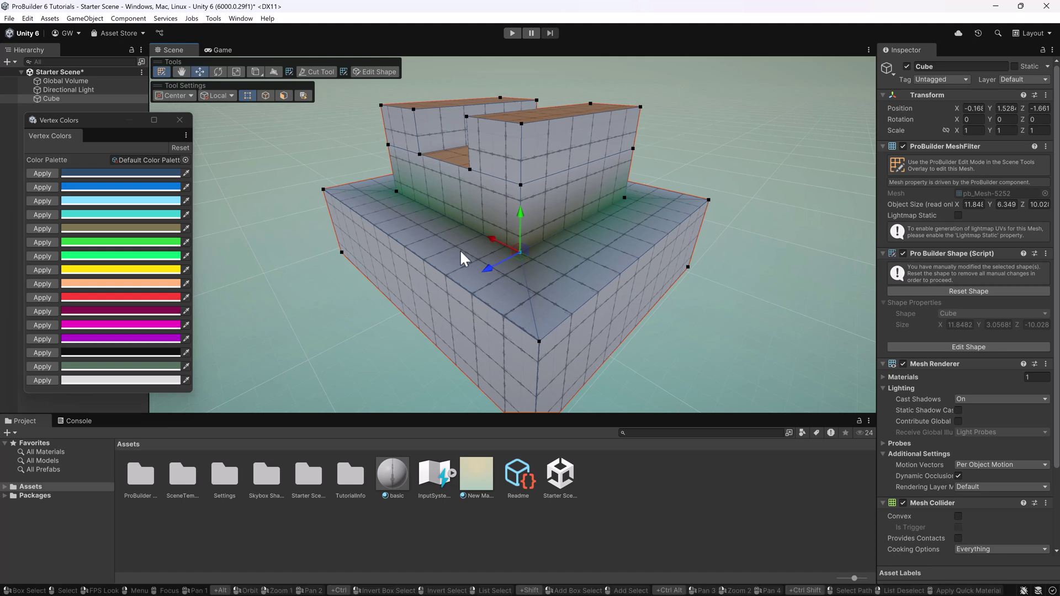
Compare the face, edge and vertex selection modes by selecting a ledge face, its inner edge and the brown corner vertex
click(284, 96)
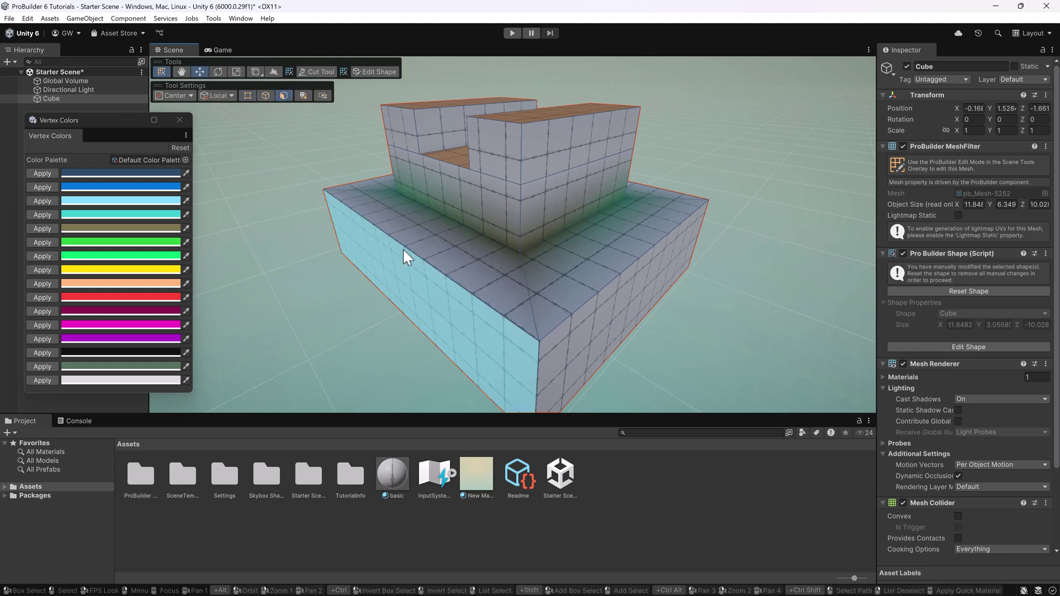
click(421, 239)
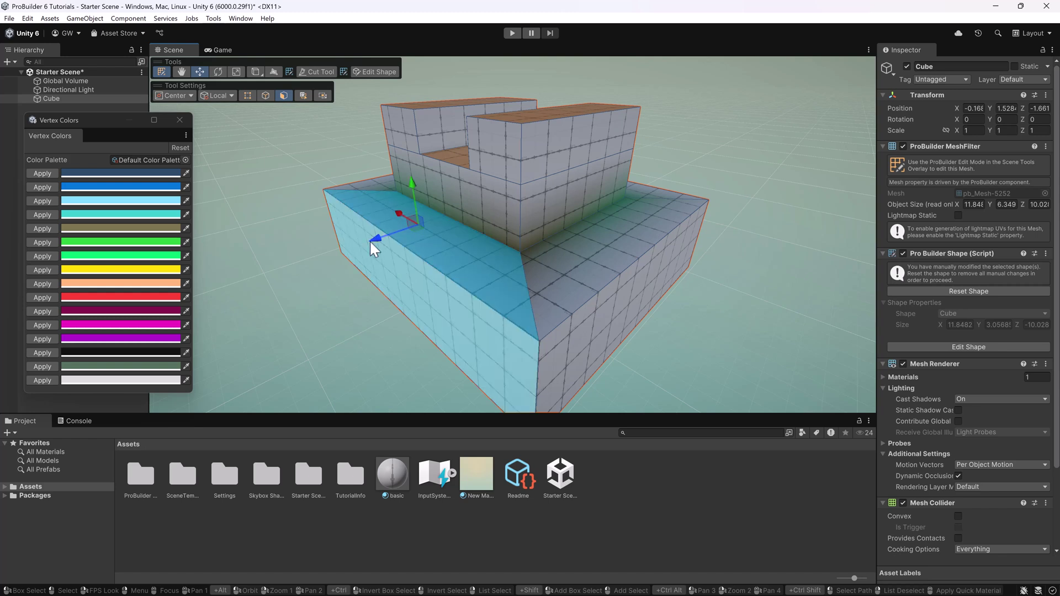
click(266, 97)
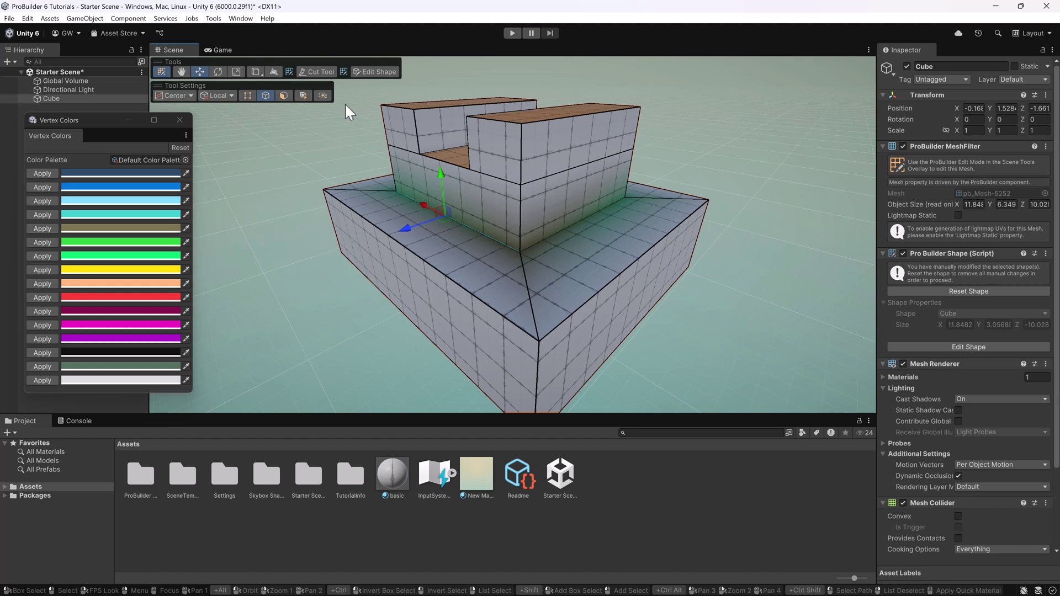
click(248, 96)
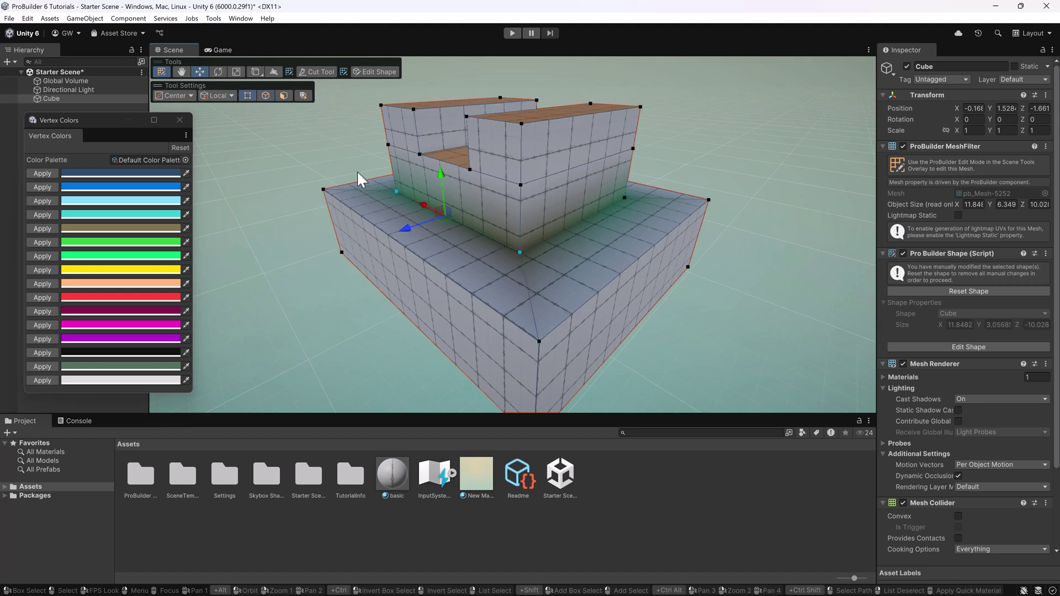
click(523, 253)
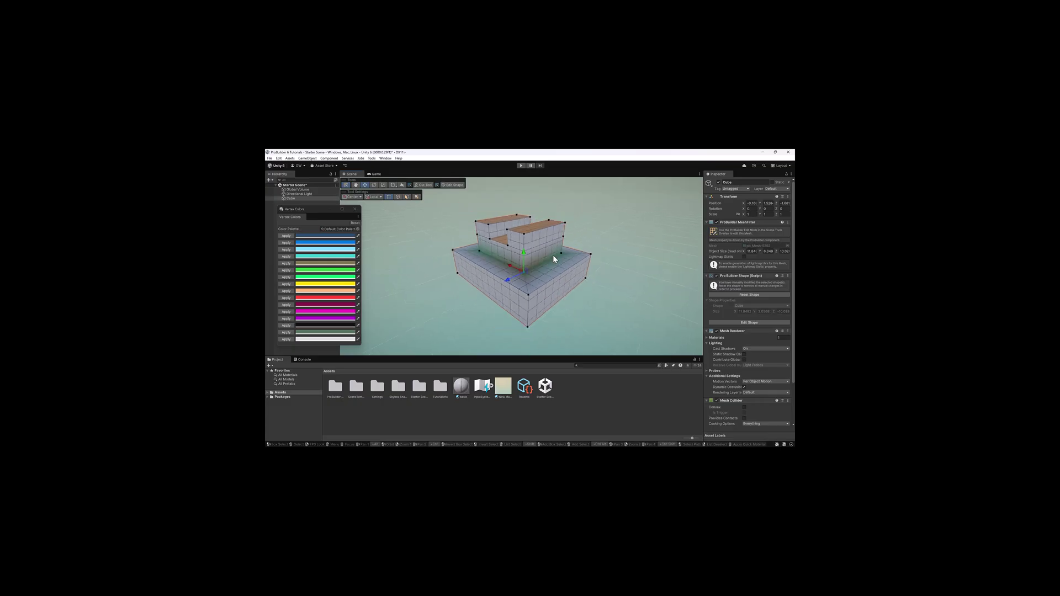
Leave mesh editing, deselect the cube, and examine its painted top faces and the green and brown shading from several angles
alt+drag(558, 256, 387, 256)
key(Escape)
click(624, 245)
scroll(552, 284, up, 2)
middle_drag(598, 272, 597, 270)
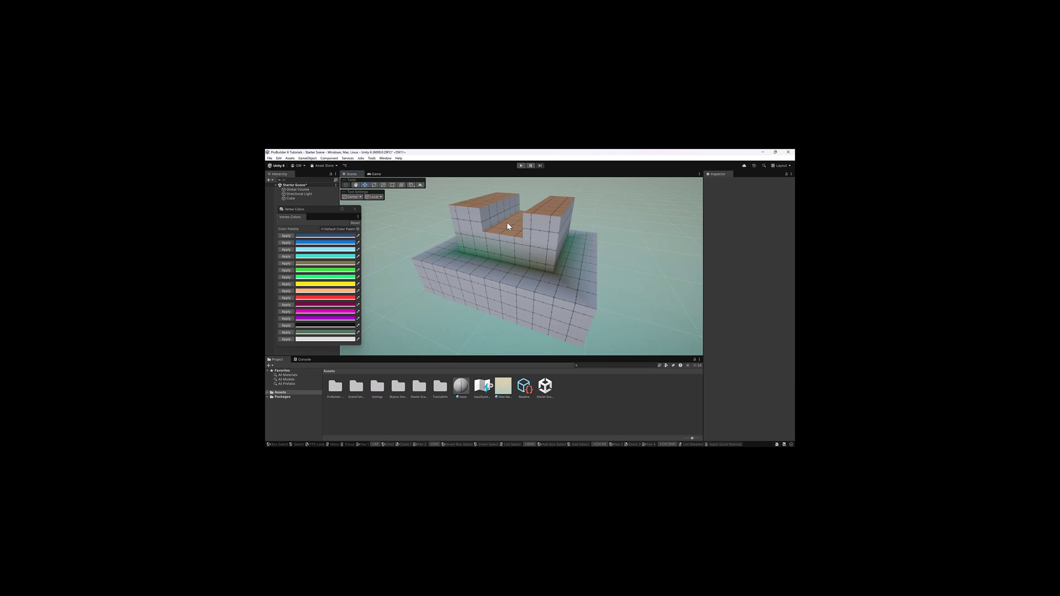
alt+drag(524, 247, 533, 259)
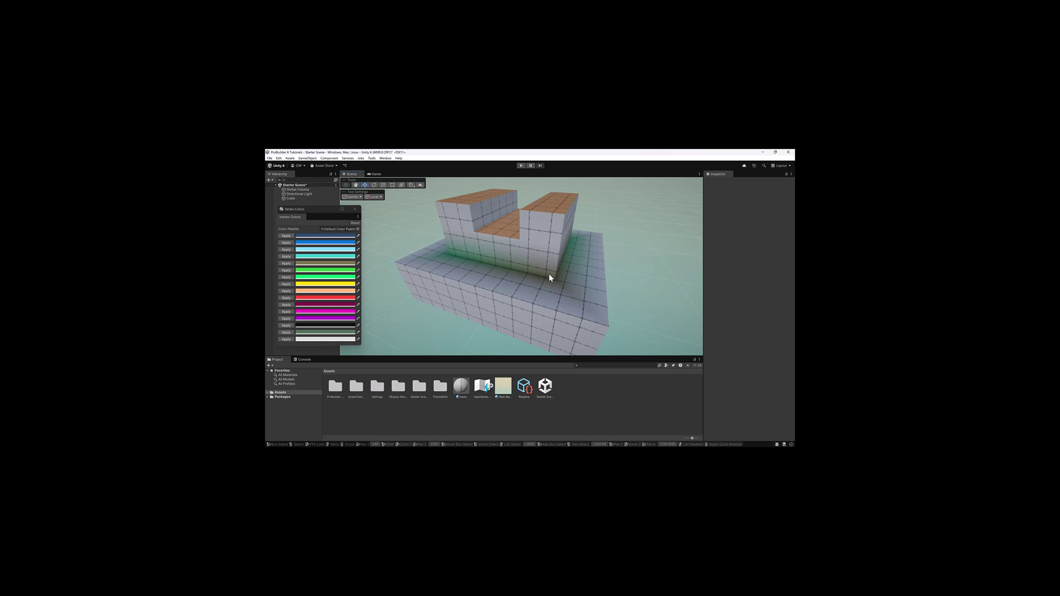
scroll(587, 288, up, 3)
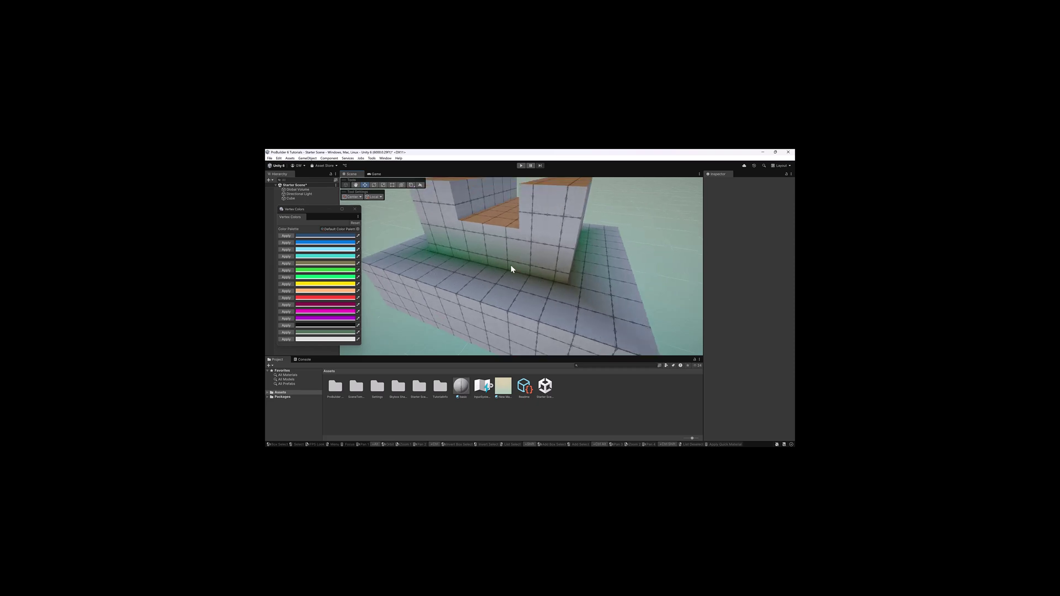
scroll(549, 282, down, 4)
alt+drag(549, 284, 525, 278)
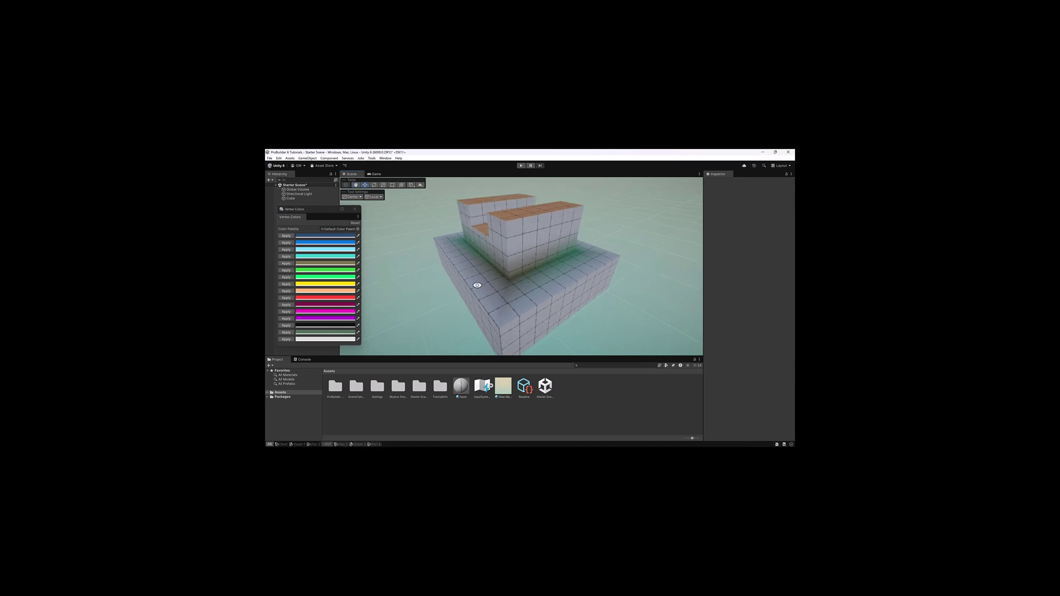
alt+drag(480, 287, 527, 285)
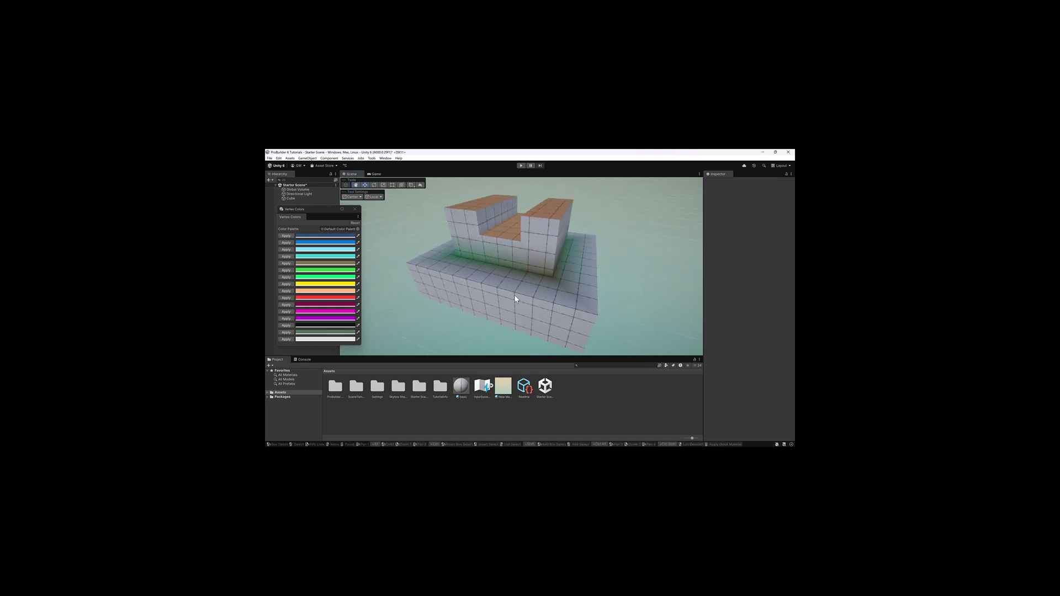